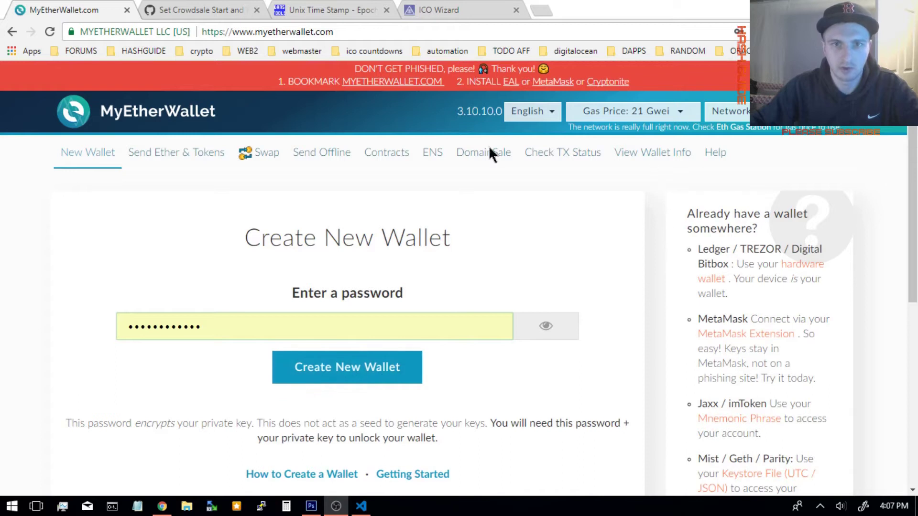
Step: Check MetaMask Account 9's sent transactions, then bring up the 'Set Crowdsale Start and End Time' wiki
{"action": "key", "text": "alt+Tab"}
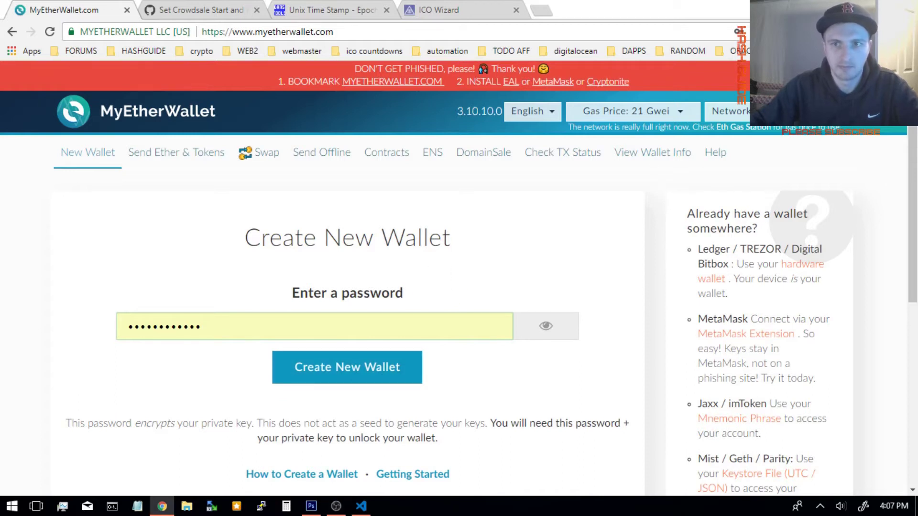
{"action": "left_click", "coordinate": [740, 31]}
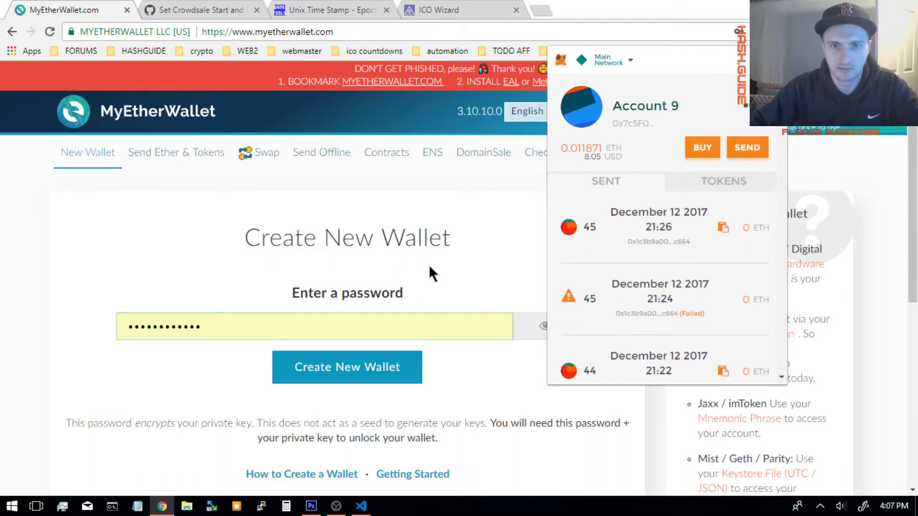
{"action": "left_click", "coordinate": [382, 231]}
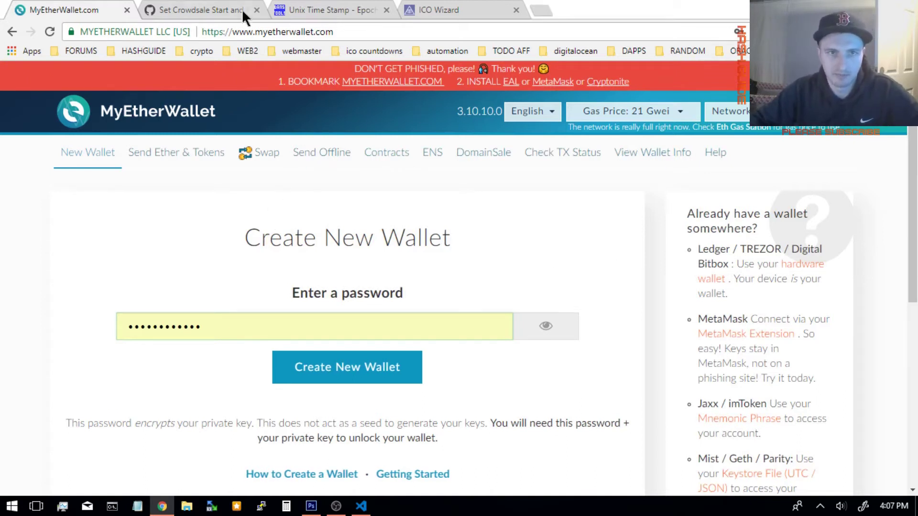
{"action": "scroll", "coordinate": [145, 259], "scroll_direction": "down", "scroll_amount": 1}
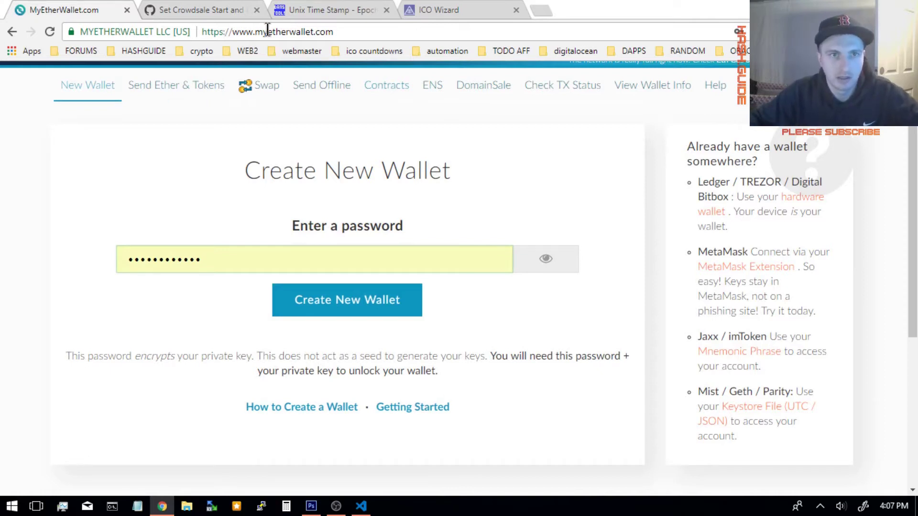
{"action": "left_click", "coordinate": [202, 9]}
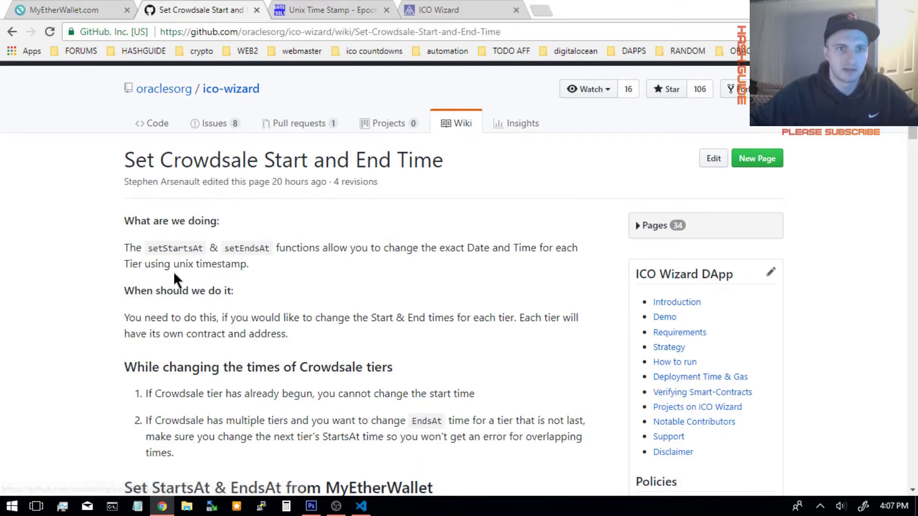
Step: Read the wiki's MyEtherWallet steps for setting StartsAt and EndsAt, then go back to MyEtherWallet
{"action": "scroll", "coordinate": [516, 315], "scroll_direction": "down", "scroll_amount": 6}
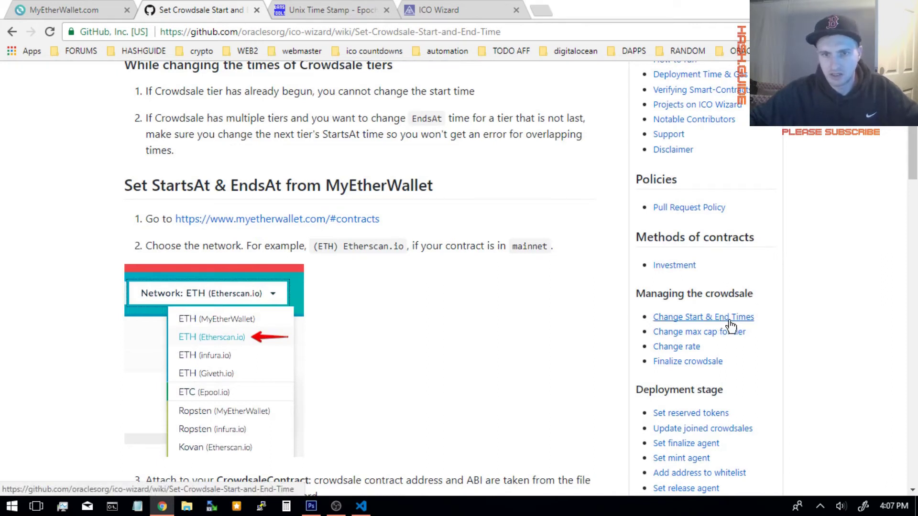
{"action": "scroll", "coordinate": [535, 315], "scroll_direction": "up", "scroll_amount": 8}
{"action": "scroll", "coordinate": [128, 297], "scroll_direction": "down", "scroll_amount": 2}
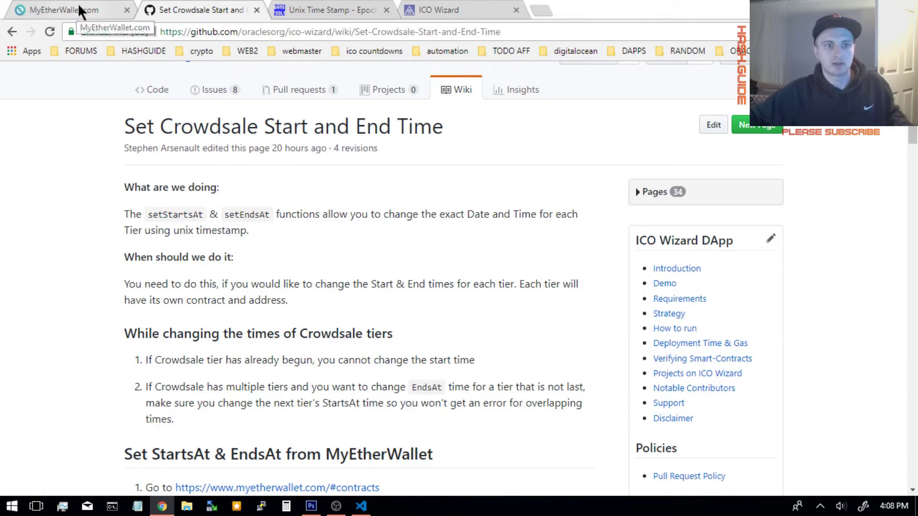
{"action": "left_click", "coordinate": [20, 9]}
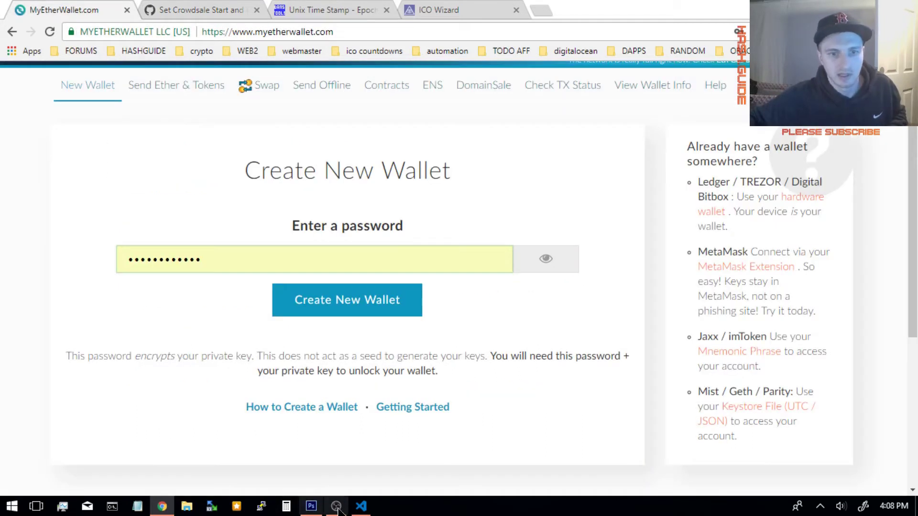
Step: Copy the BIOracleTokenSale crowdsale contract address from line 25 in VS Code
{"action": "left_click", "coordinate": [361, 505]}
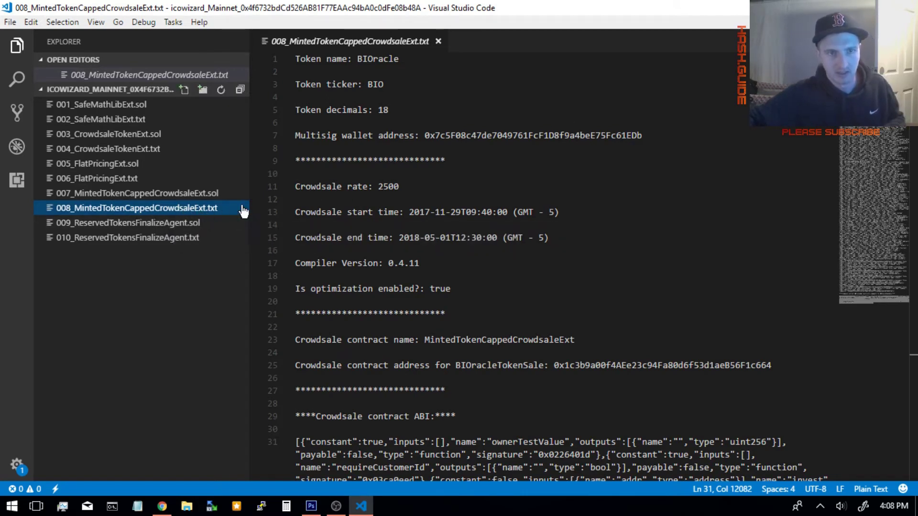
{"action": "scroll", "coordinate": [421, 237], "scroll_direction": "down", "scroll_amount": 1}
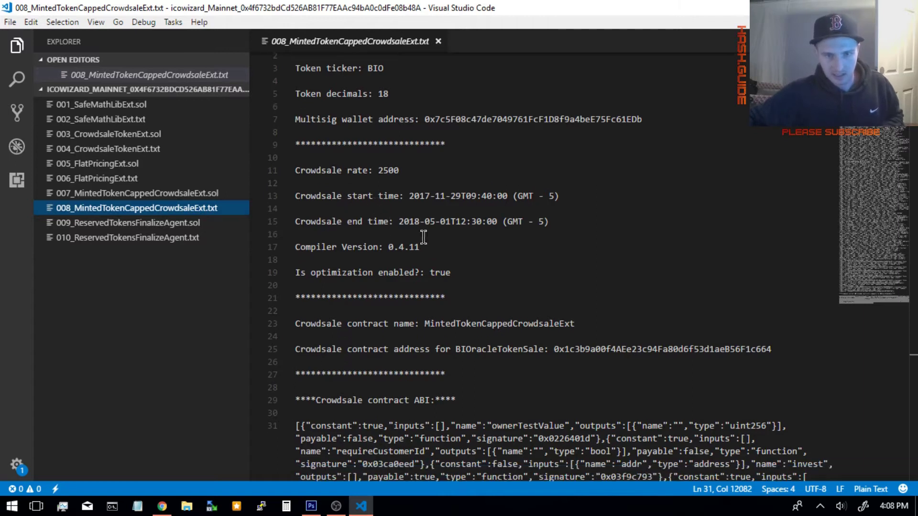
{"action": "double_click", "coordinate": [597, 349]}
{"action": "key", "text": "ctrl+c"}
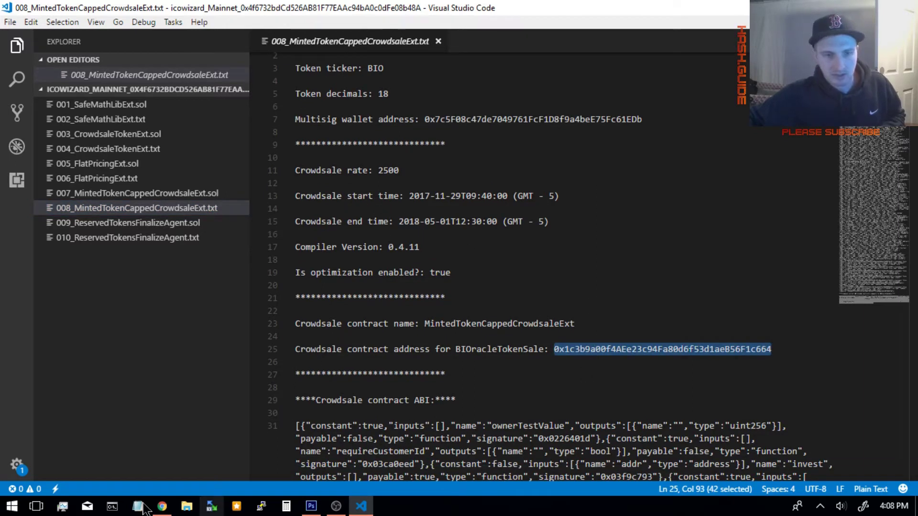
Step: Open MyEtherWallet's Interact with Contract page in Chrome
{"action": "left_click", "coordinate": [162, 506]}
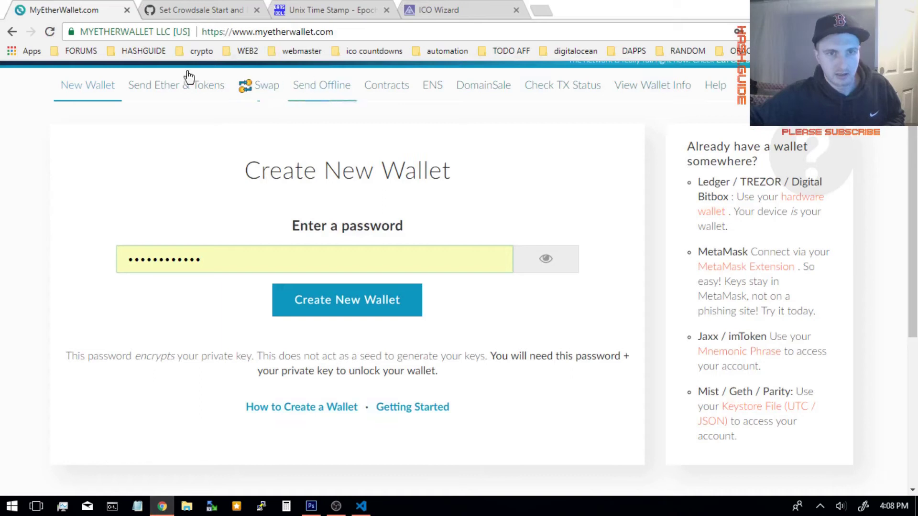
{"action": "scroll", "coordinate": [349, 167], "scroll_direction": "up", "scroll_amount": 2}
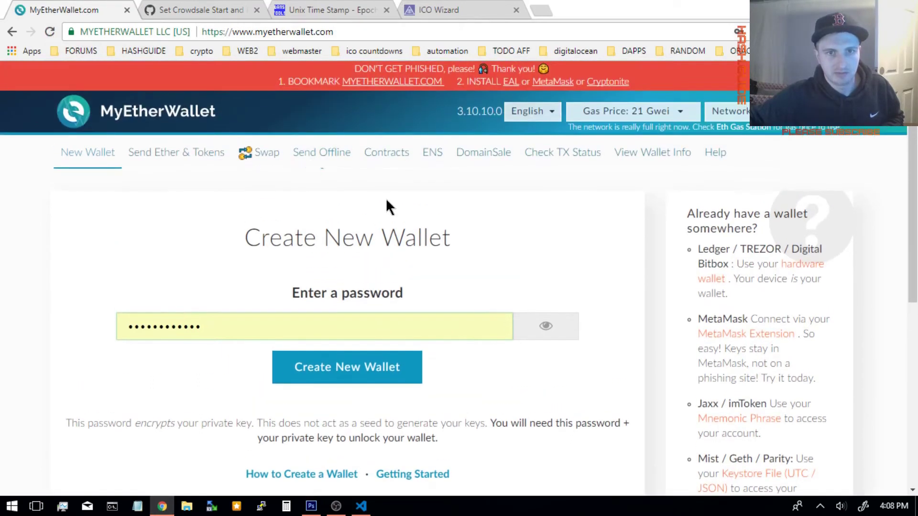
{"action": "left_click", "coordinate": [389, 159]}
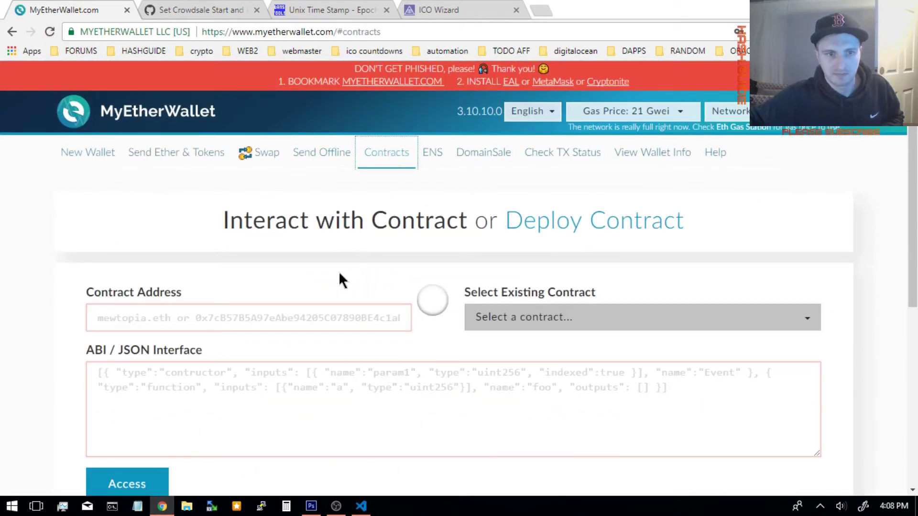
Step: Paste the crowdsale address into Contract Address and copy the ABI from line 31 in VS Code
{"action": "left_click", "coordinate": [259, 326]}
{"action": "key", "text": "ctrl+v"}
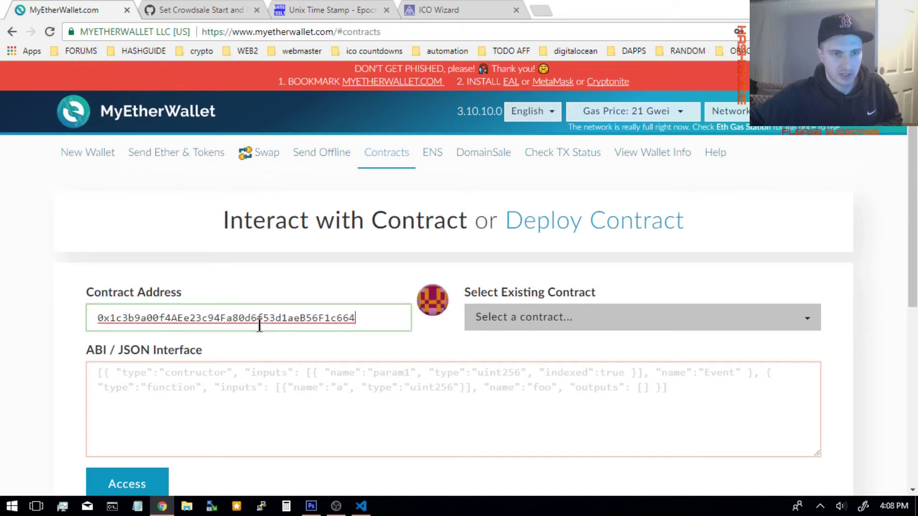
{"action": "left_click", "coordinate": [361, 506]}
{"action": "scroll", "coordinate": [363, 373], "scroll_direction": "down", "scroll_amount": 15}
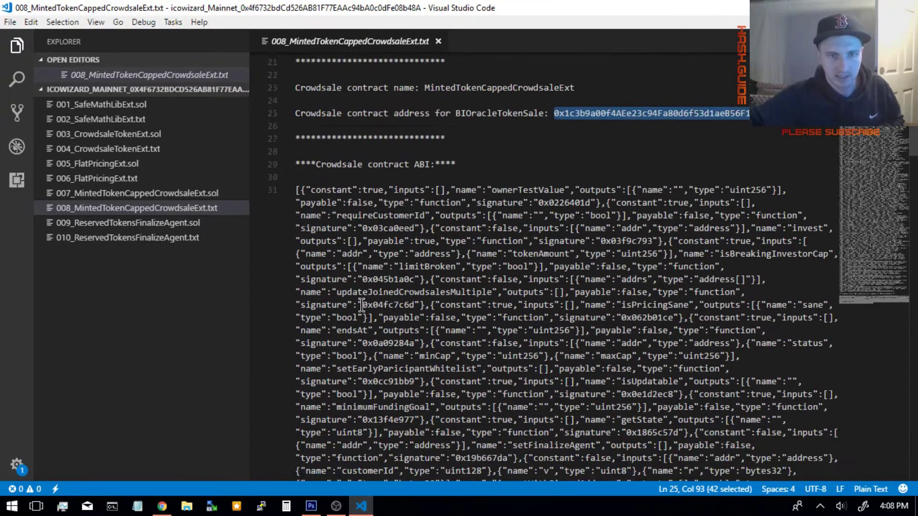
{"action": "scroll", "coordinate": [622, 271], "scroll_direction": "down", "scroll_amount": 15}
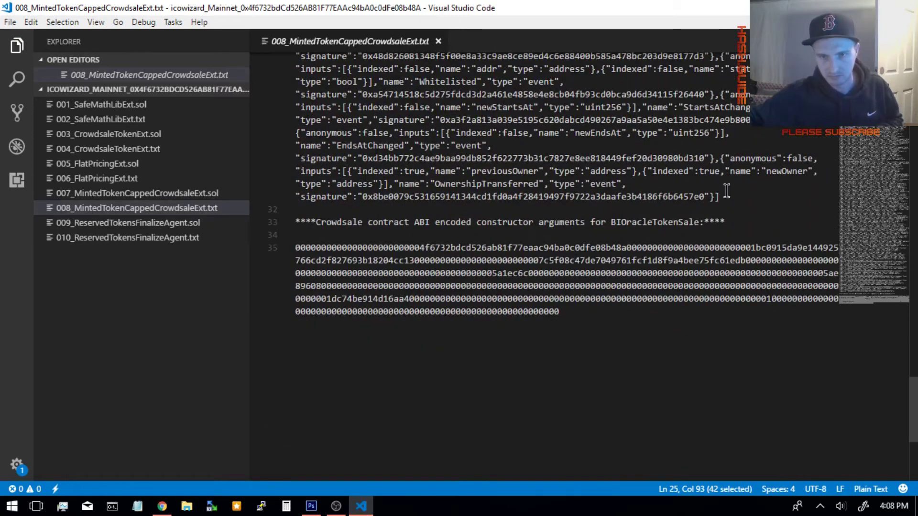
{"action": "left_click_drag", "start_coordinate": [726, 196], "coordinate": [454, 85]}
{"action": "left_click_drag", "start_coordinate": [454, 123], "coordinate": [287, 135]}
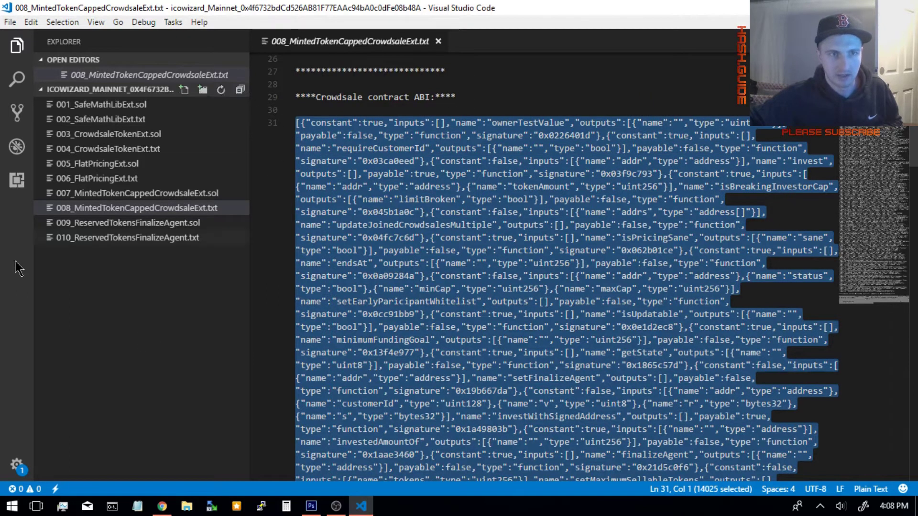
Step: Paste the ABI into ABI / JSON Interface and access the contract
{"action": "left_click", "coordinate": [162, 506]}
{"action": "left_click", "coordinate": [176, 413]}
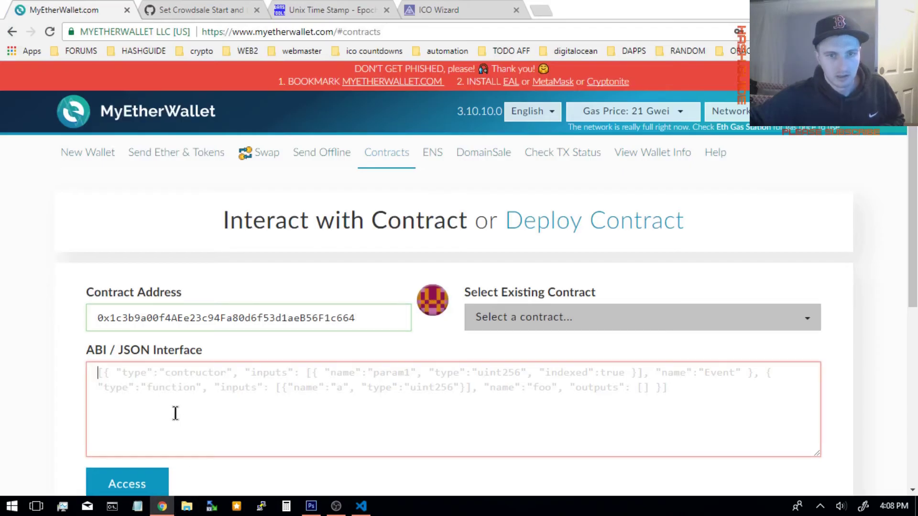
{"action": "key", "text": "ctrl+v"}
{"action": "scroll", "coordinate": [395, 300], "scroll_direction": "down", "scroll_amount": 4}
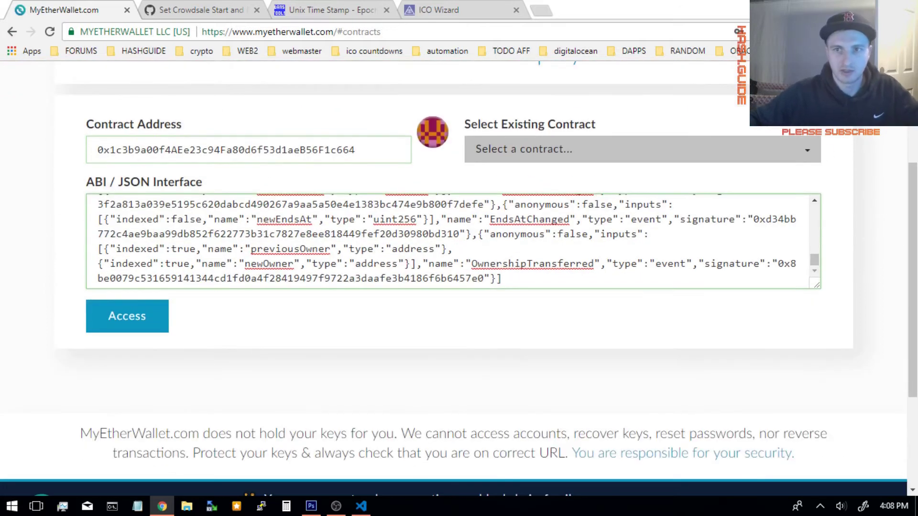
{"action": "left_click", "coordinate": [739, 32]}
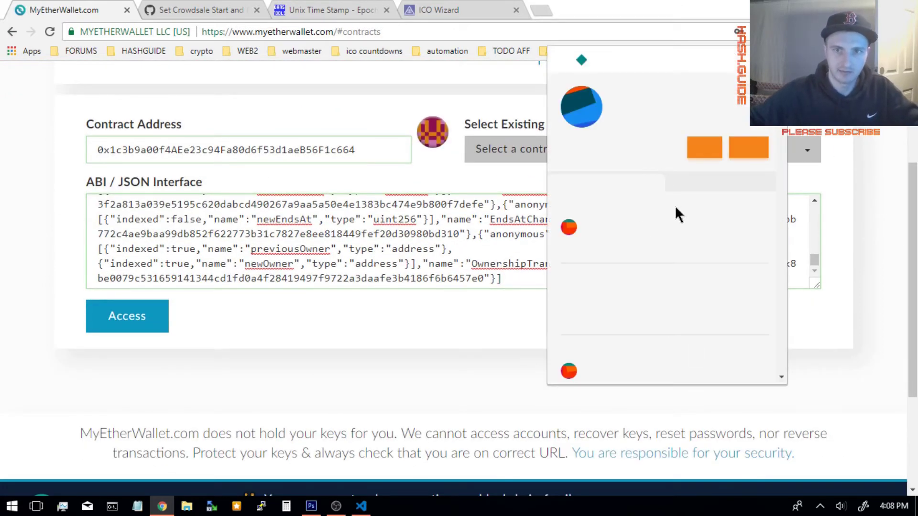
{"action": "left_click", "coordinate": [236, 345]}
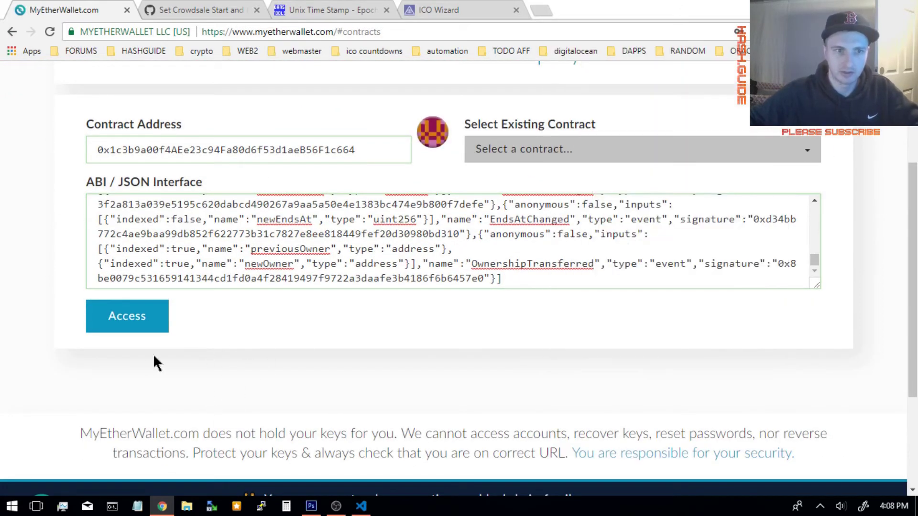
{"action": "left_click", "coordinate": [145, 321]}
Step: Browse the contract's function list, then view the ICO Wizard countdown of 10 days 2 hours 52 mins
{"action": "scroll", "coordinate": [194, 315], "scroll_direction": "down", "scroll_amount": 3}
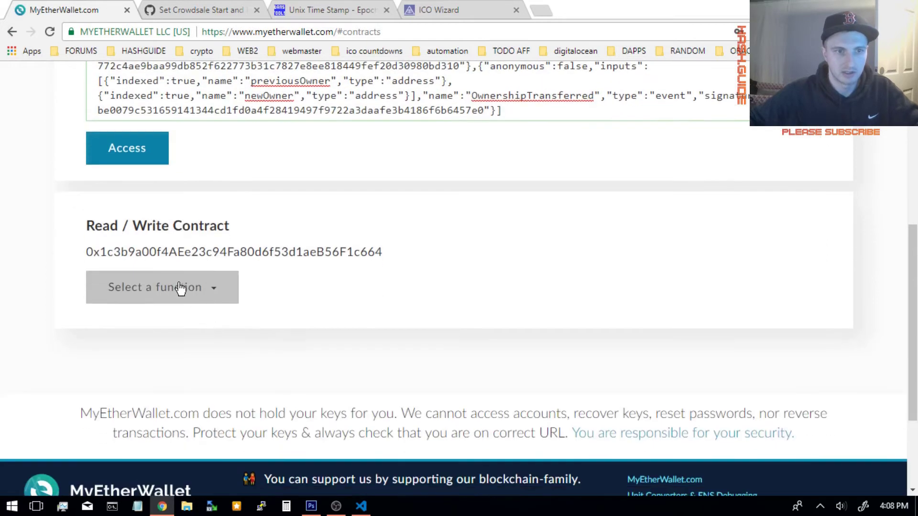
{"action": "left_click", "coordinate": [201, 299]}
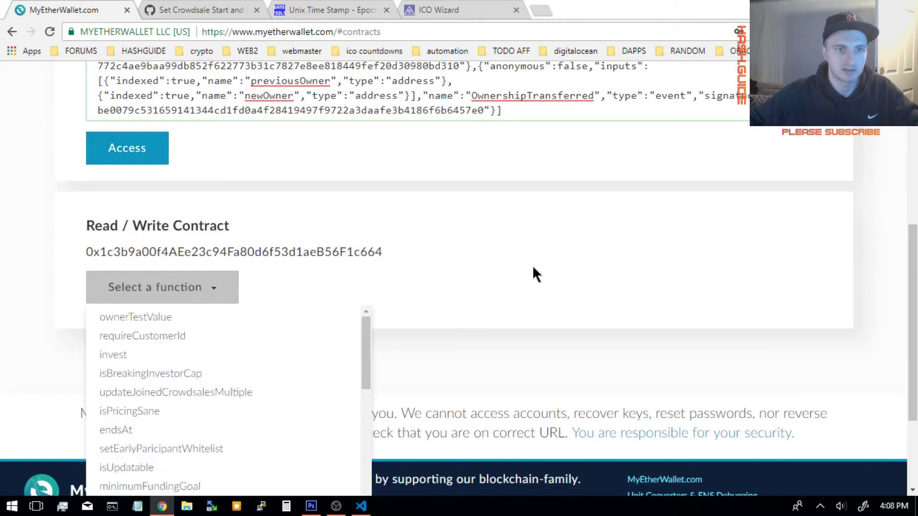
{"action": "scroll", "coordinate": [535, 268], "scroll_direction": "down", "scroll_amount": 3}
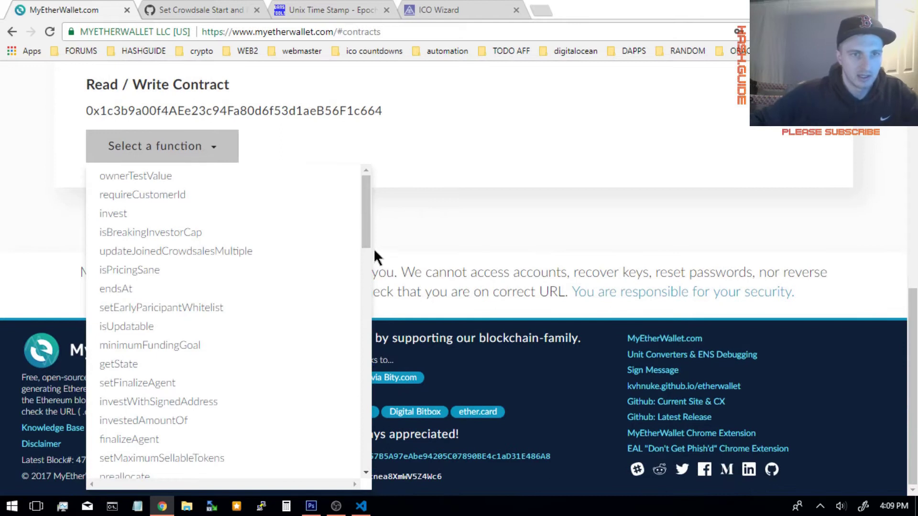
{"action": "left_click", "coordinate": [439, 10]}
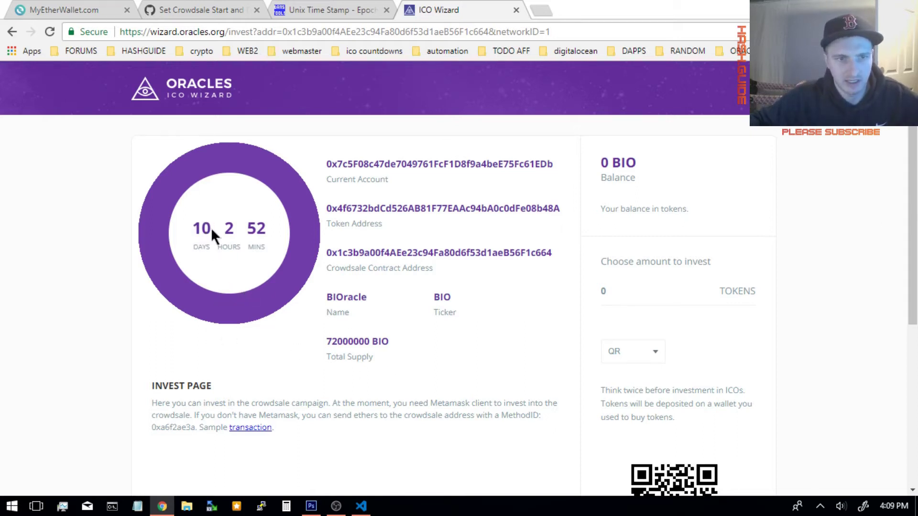
{"action": "left_click", "coordinate": [890, 506]}
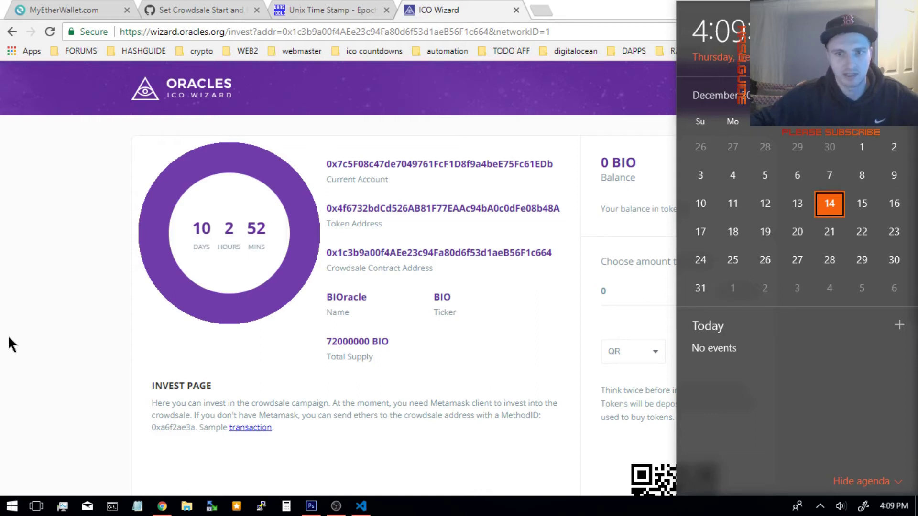
Step: Close the Windows calendar and return to the crowdsale contract's function list in MyEtherWallet
{"action": "left_click", "coordinate": [80, 280]}
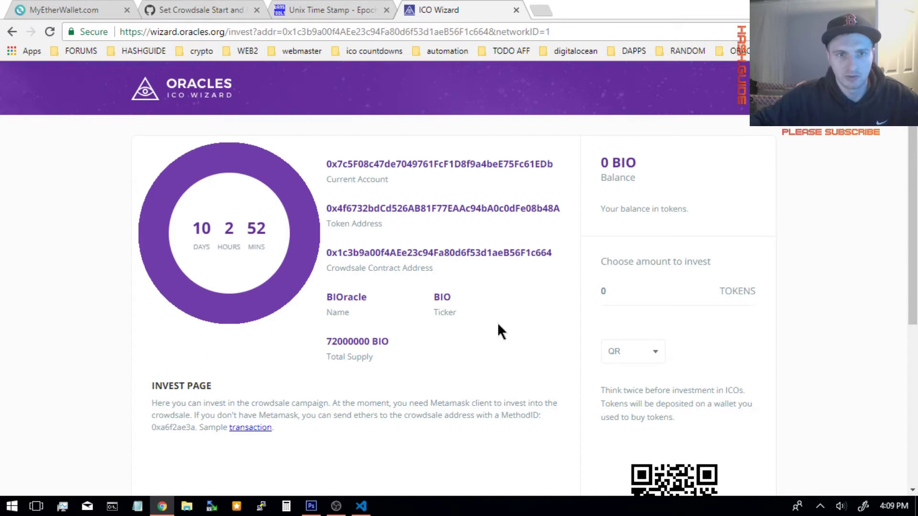
{"action": "left_click", "coordinate": [68, 7]}
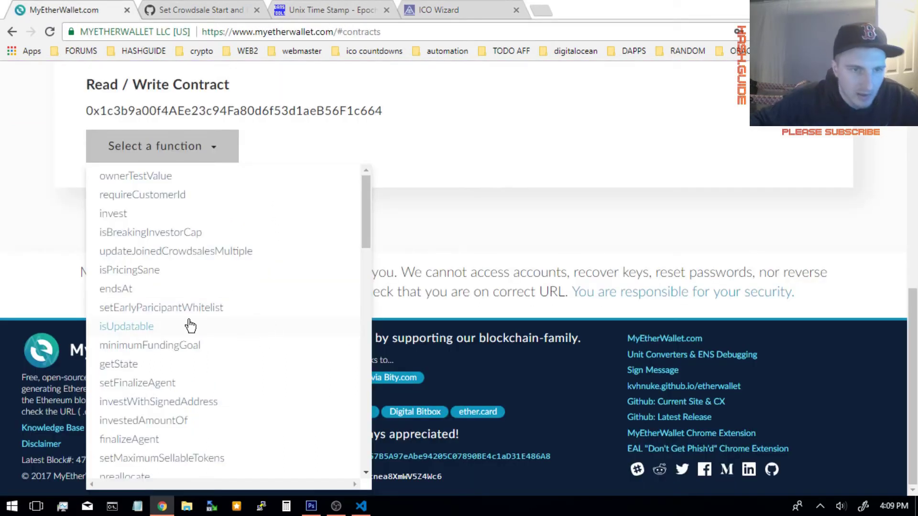
Step: Scroll through the contract function list and select setEndsAt
{"action": "scroll", "coordinate": [189, 324], "scroll_direction": "down", "scroll_amount": 3}
{"action": "scroll", "coordinate": [190, 325], "scroll_direction": "down", "scroll_amount": 6}
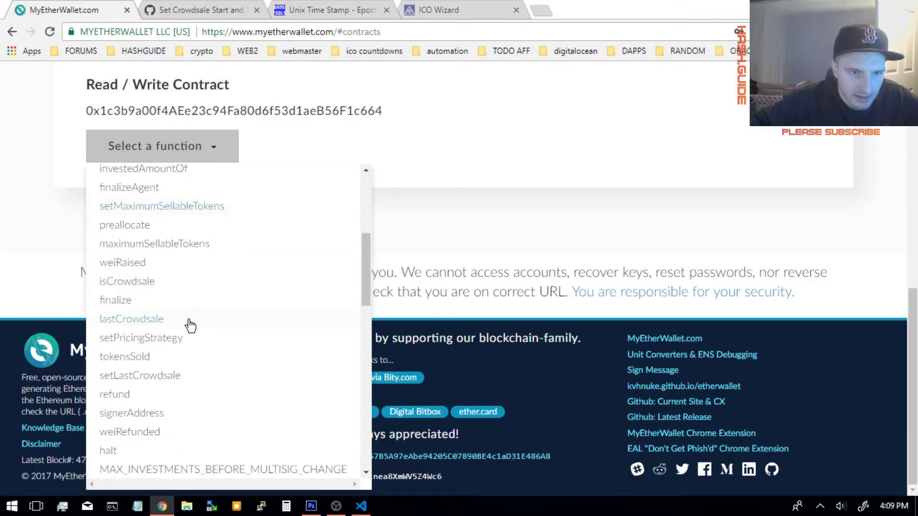
{"action": "scroll", "coordinate": [191, 326], "scroll_direction": "down", "scroll_amount": 8}
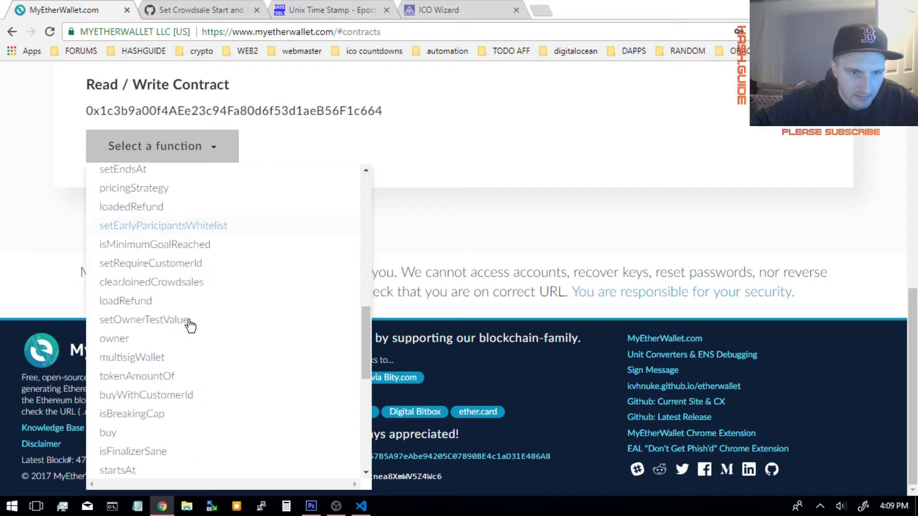
{"action": "scroll", "coordinate": [190, 325], "scroll_direction": "down", "scroll_amount": 4}
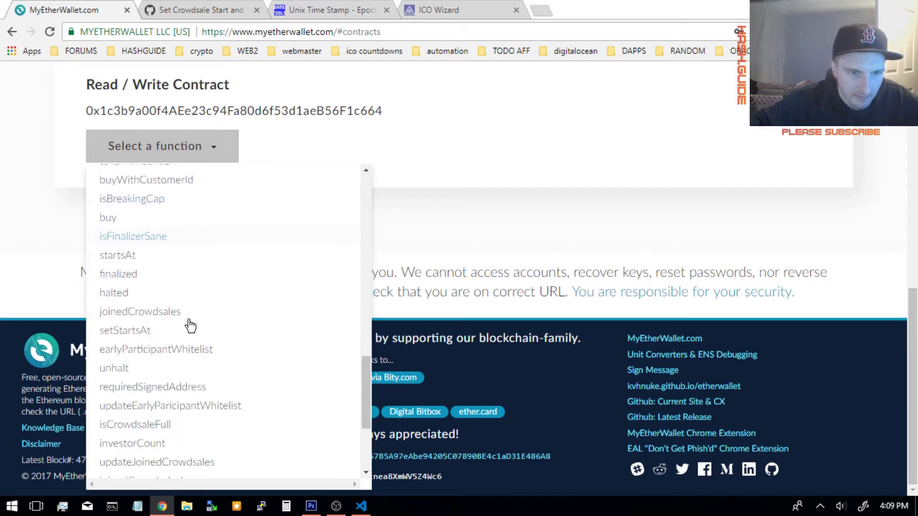
{"action": "scroll", "coordinate": [185, 335], "scroll_direction": "down", "scroll_amount": 4}
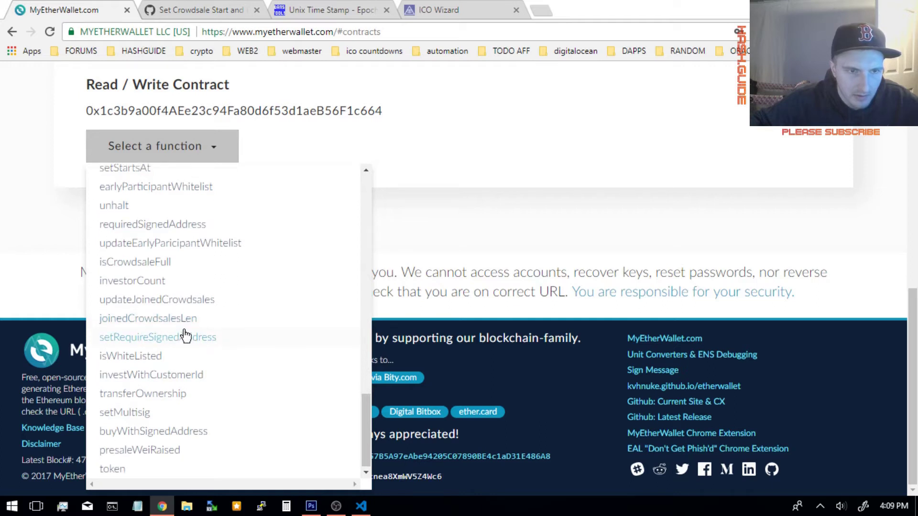
{"action": "scroll", "coordinate": [185, 335], "scroll_direction": "up", "scroll_amount": 4}
{"action": "scroll", "coordinate": [185, 336], "scroll_direction": "up", "scroll_amount": 4}
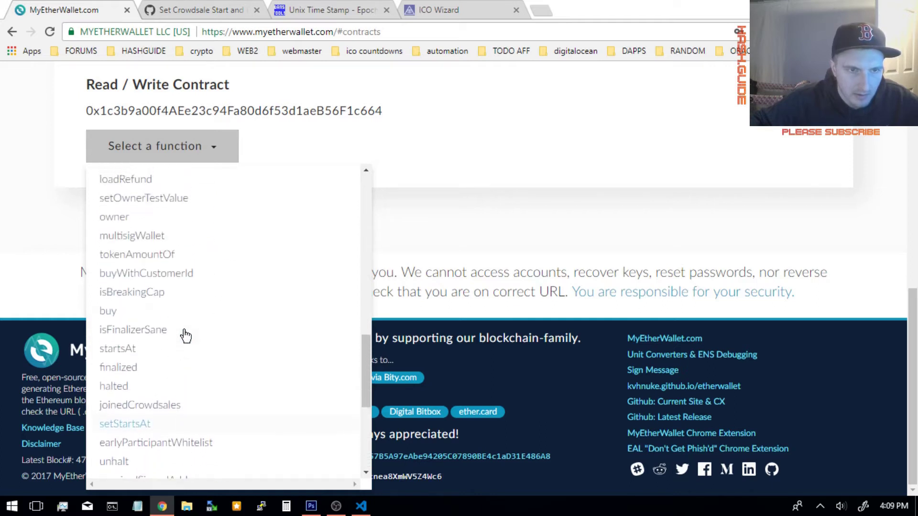
{"action": "scroll", "coordinate": [185, 335], "scroll_direction": "up", "scroll_amount": 3}
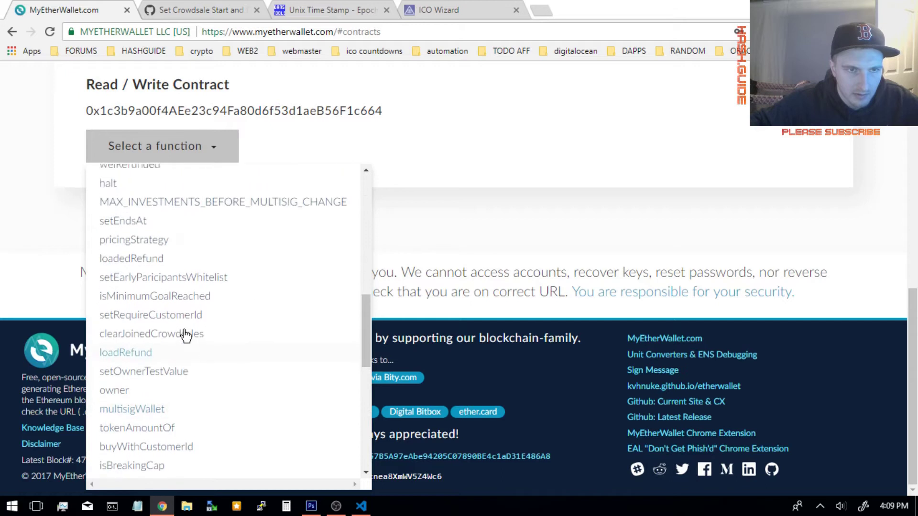
{"action": "left_click", "coordinate": [137, 245]}
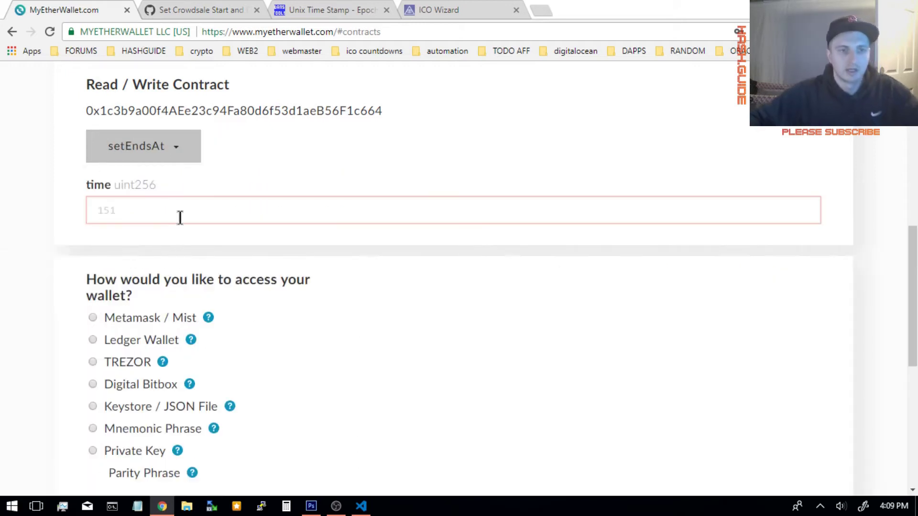
{"action": "left_click", "coordinate": [179, 217]}
Step: Recheck the function list, keep setEndsAt, and focus its time (uint256) field
{"action": "left_click", "coordinate": [168, 138]}
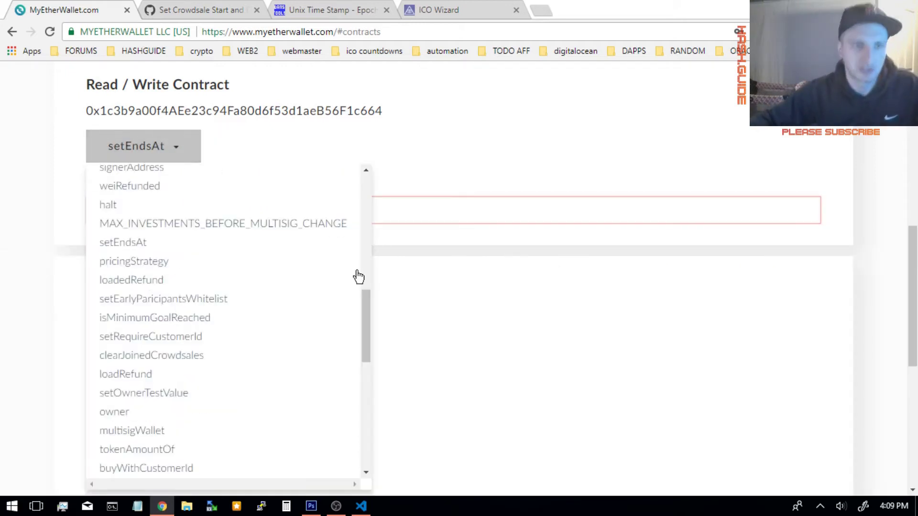
{"action": "scroll", "coordinate": [311, 281], "scroll_direction": "up", "scroll_amount": 4}
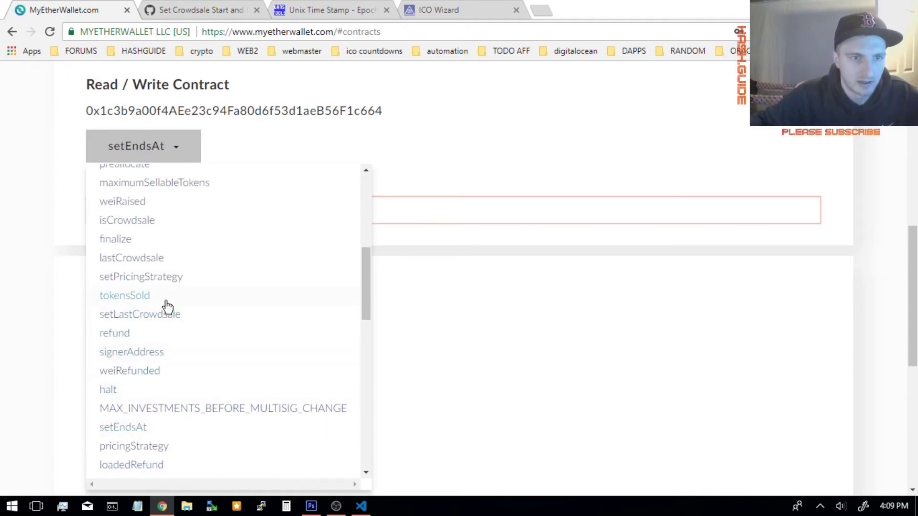
{"action": "scroll", "coordinate": [141, 281], "scroll_direction": "up", "scroll_amount": 1}
{"action": "scroll", "coordinate": [141, 280], "scroll_direction": "up", "scroll_amount": 2}
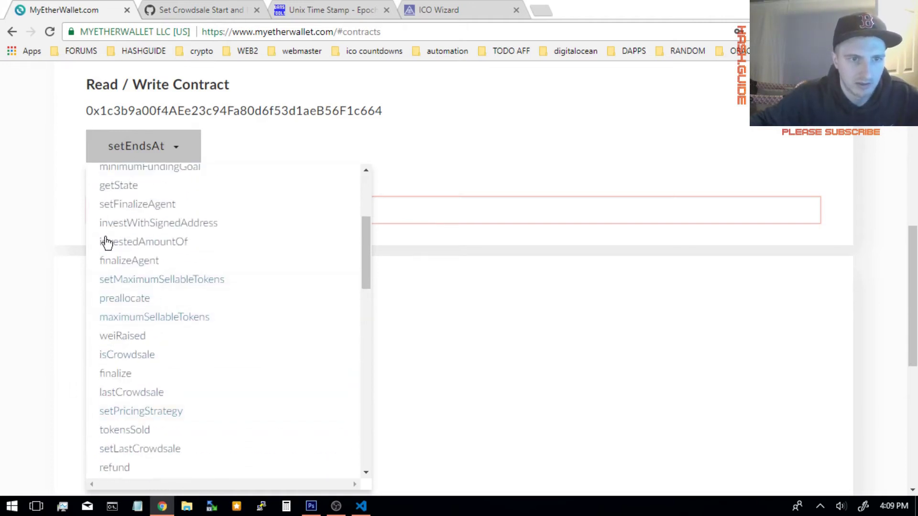
{"action": "scroll", "coordinate": [191, 246], "scroll_direction": "up", "scroll_amount": 2}
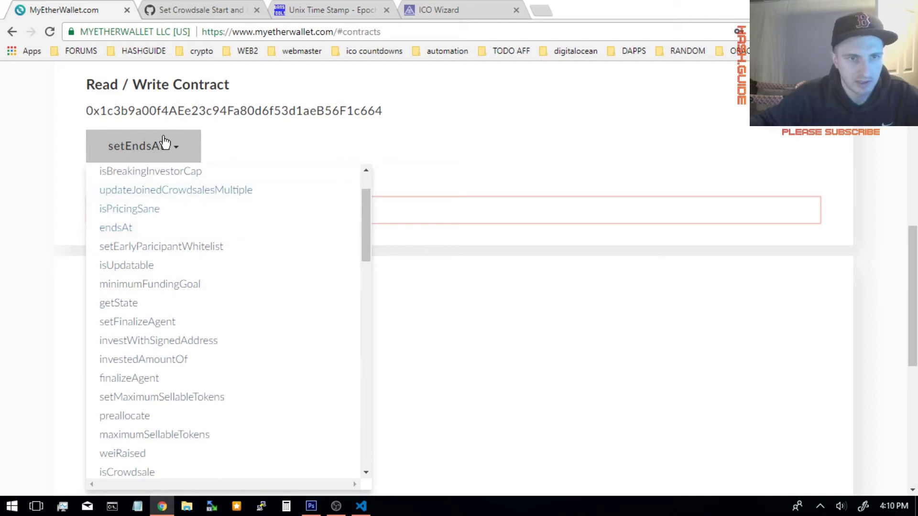
{"action": "left_click", "coordinate": [172, 148]}
{"action": "left_click", "coordinate": [250, 203]}
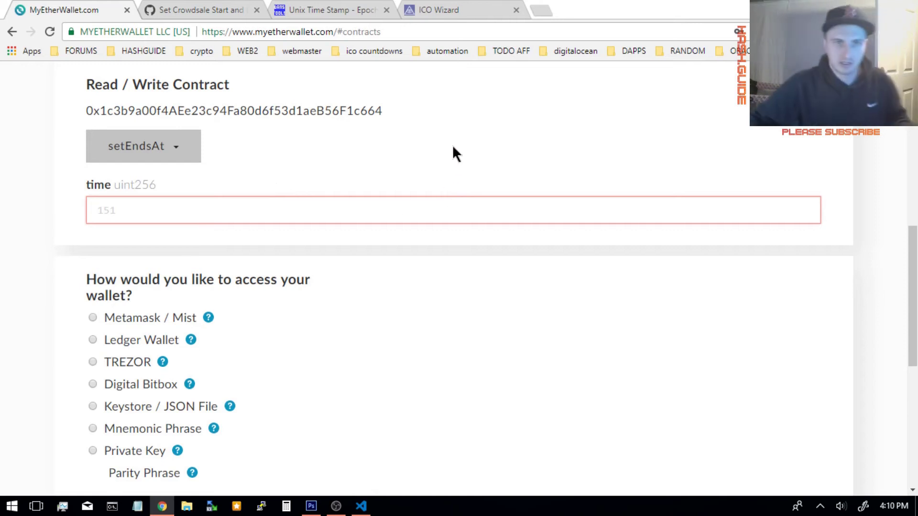
{"action": "left_click", "coordinate": [299, 11]}
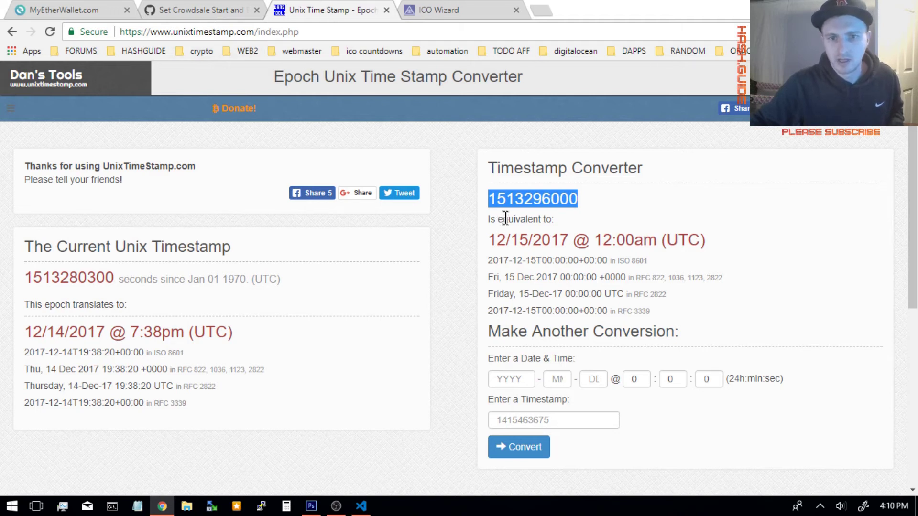
{"action": "left_click", "coordinate": [515, 378]}
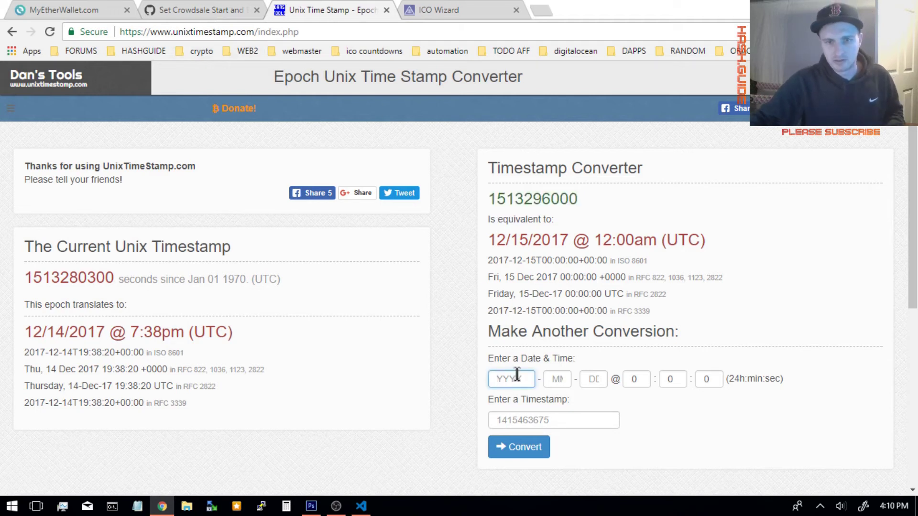
{"action": "type", "text": "2017"}
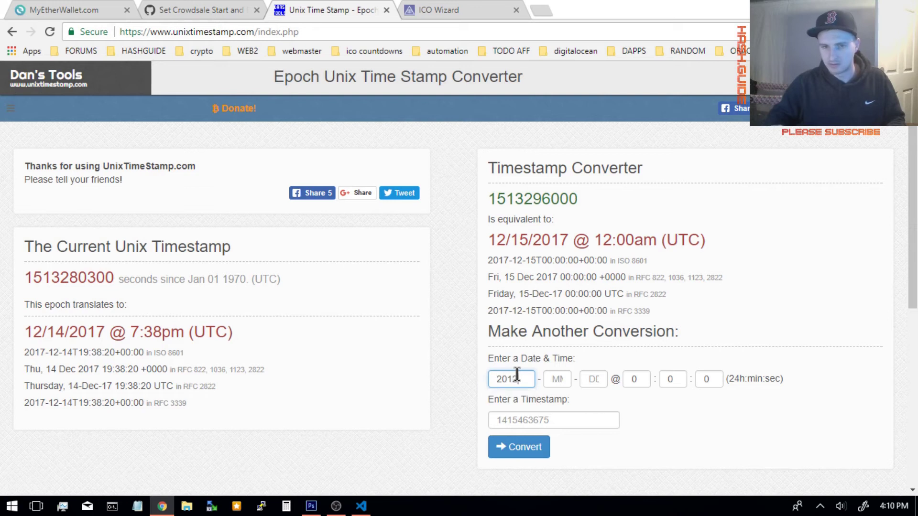
{"action": "key", "text": "BackSpace"}
{"action": "key", "text": "Tab"}
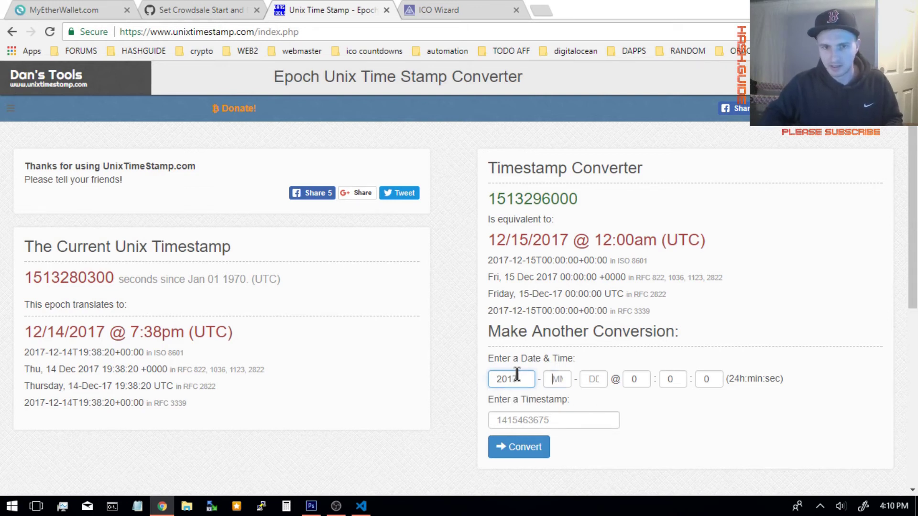
{"action": "type", "text": "12"}
{"action": "key", "text": "Tab"}
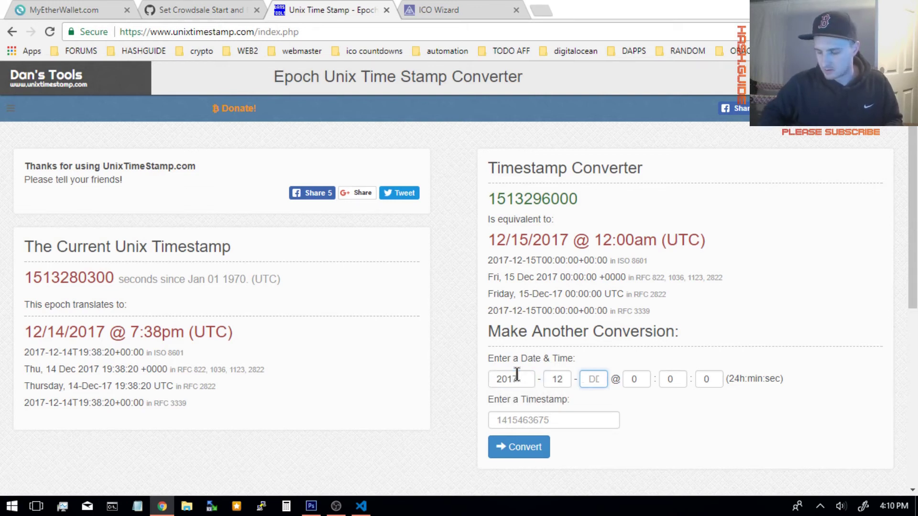
{"action": "type", "text": "31"}
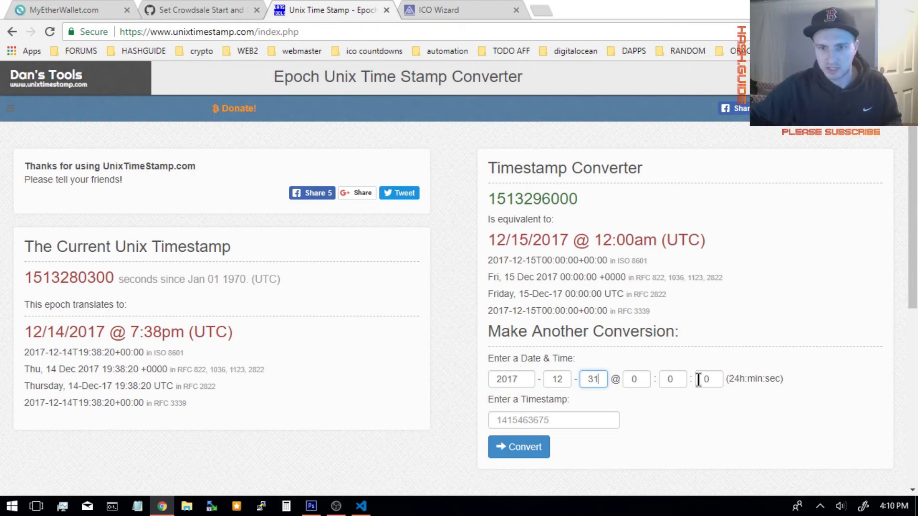
{"action": "left_click", "coordinate": [516, 449]}
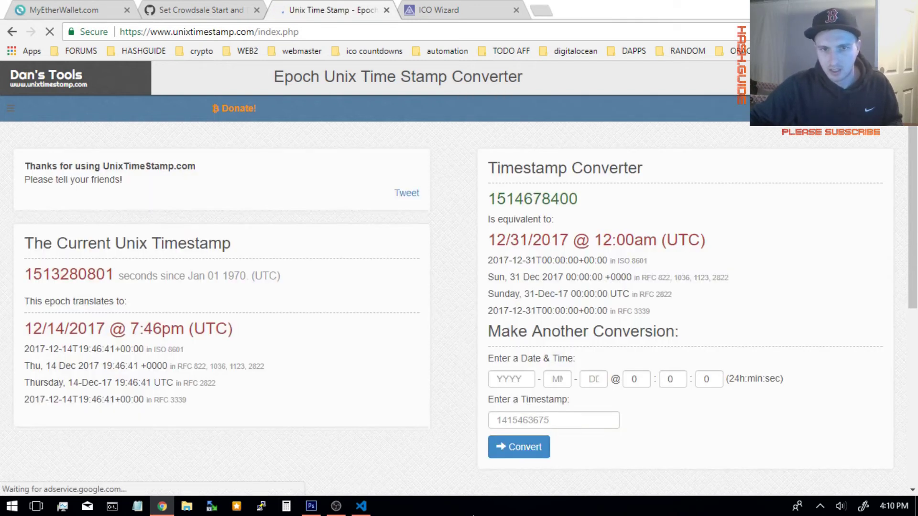
{"action": "double_click", "coordinate": [540, 198]}
{"action": "key", "text": "ctrl+c"}
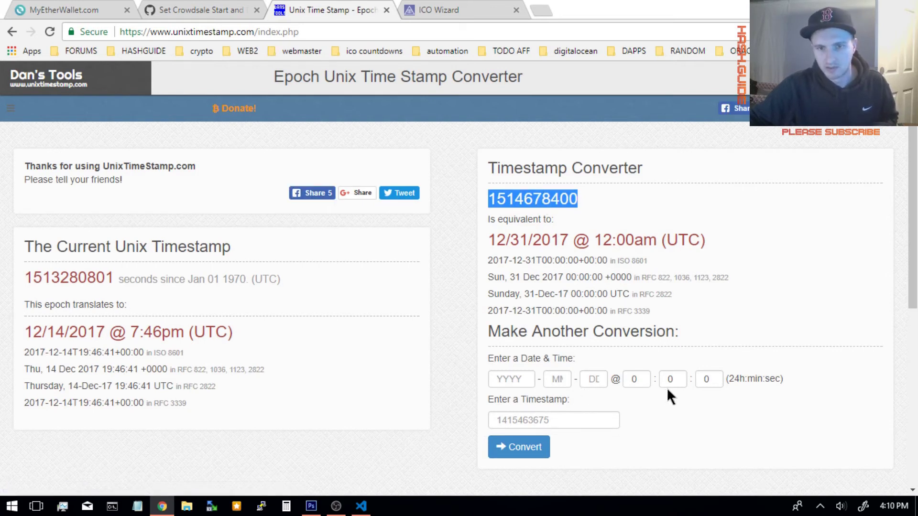
{"action": "left_click", "coordinate": [88, 10]}
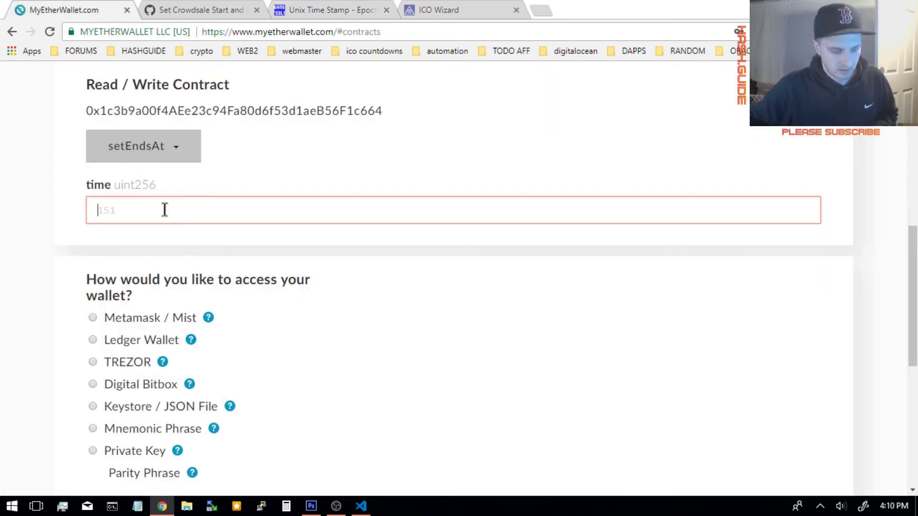
{"action": "key", "text": "ctrl+v"}
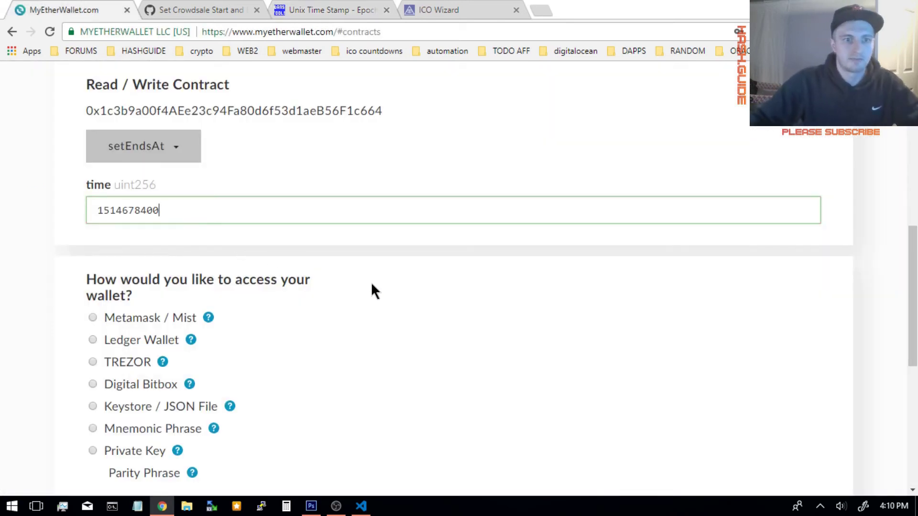
{"action": "scroll", "coordinate": [211, 416], "scroll_direction": "down", "scroll_amount": 3}
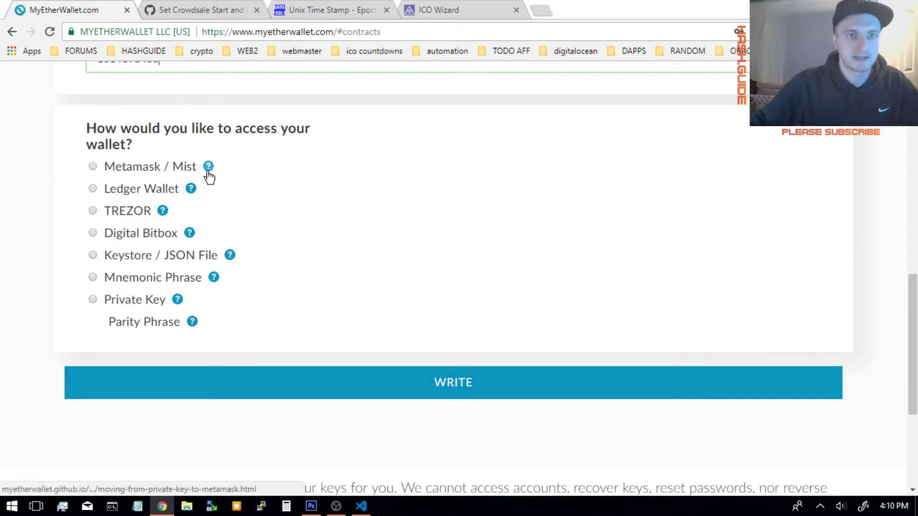
{"action": "scroll", "coordinate": [225, 179], "scroll_direction": "up", "scroll_amount": 1}
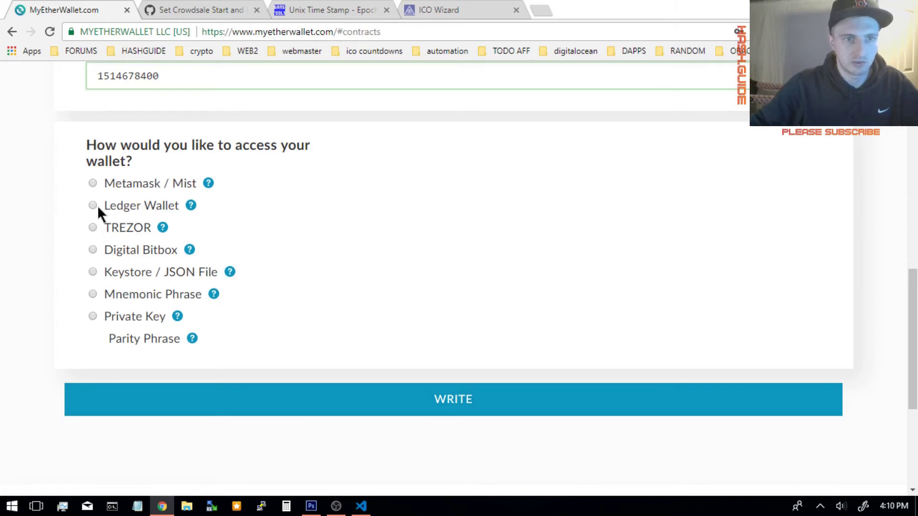
{"action": "scroll", "coordinate": [174, 228], "scroll_direction": "up", "scroll_amount": 3}
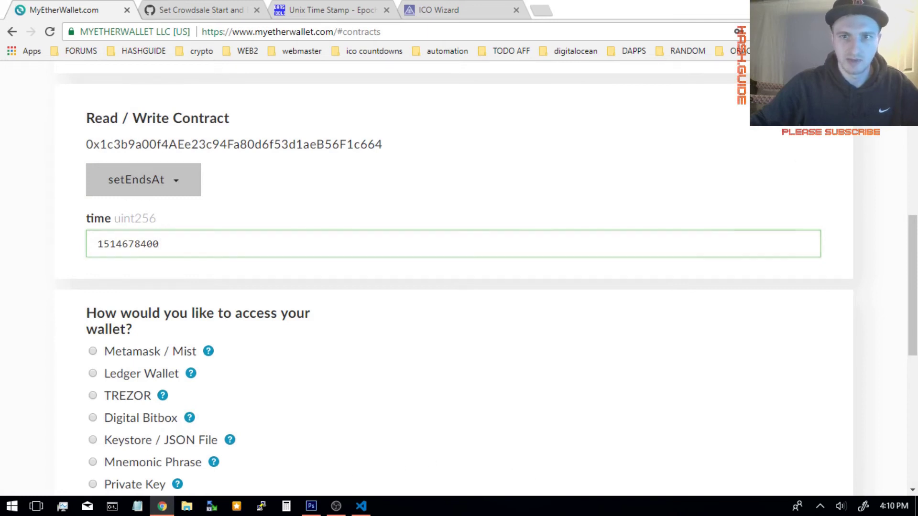
{"action": "left_click", "coordinate": [779, 32]}
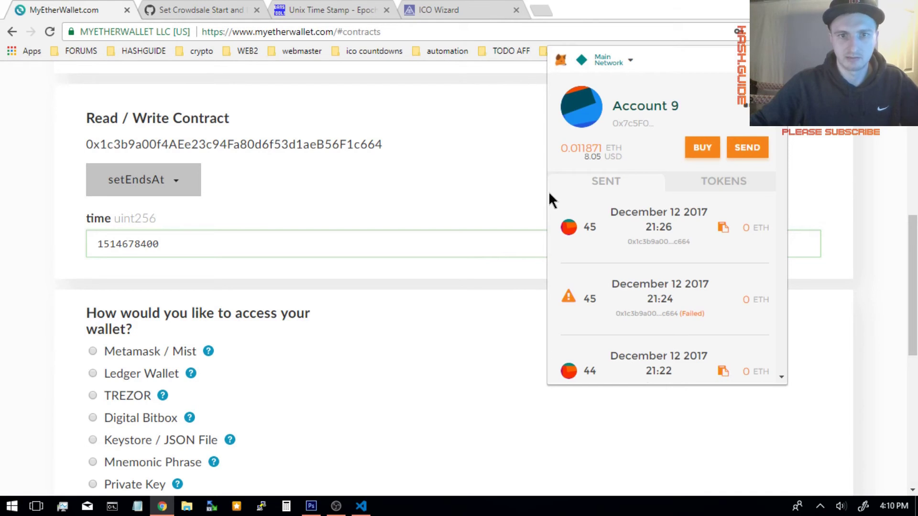
{"action": "left_click", "coordinate": [530, 201]}
{"action": "double_click", "coordinate": [230, 144]}
{"action": "scroll", "coordinate": [267, 303], "scroll_direction": "up", "scroll_amount": 2}
{"action": "left_click", "coordinate": [299, 315]}
Step: Connect MetaMask as the wallet and write setEndsAt, showing the warning with Gas Limit 34528
{"action": "scroll", "coordinate": [326, 337], "scroll_direction": "down", "scroll_amount": 1}
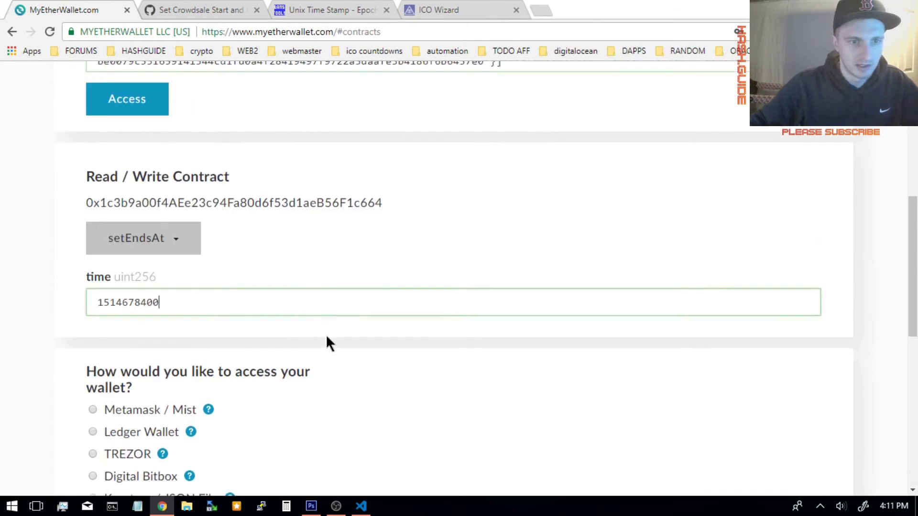
{"action": "scroll", "coordinate": [327, 336], "scroll_direction": "down", "scroll_amount": 5}
{"action": "left_click", "coordinate": [93, 158]}
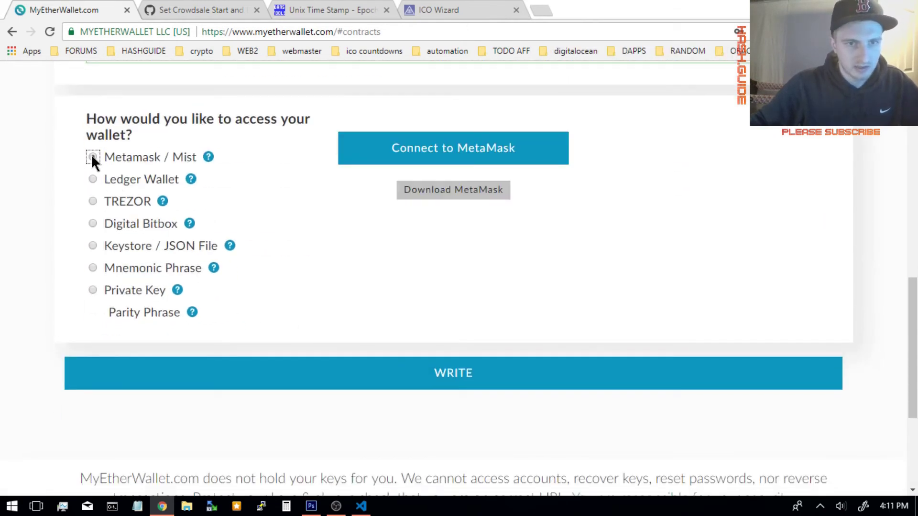
{"action": "left_click", "coordinate": [437, 153]}
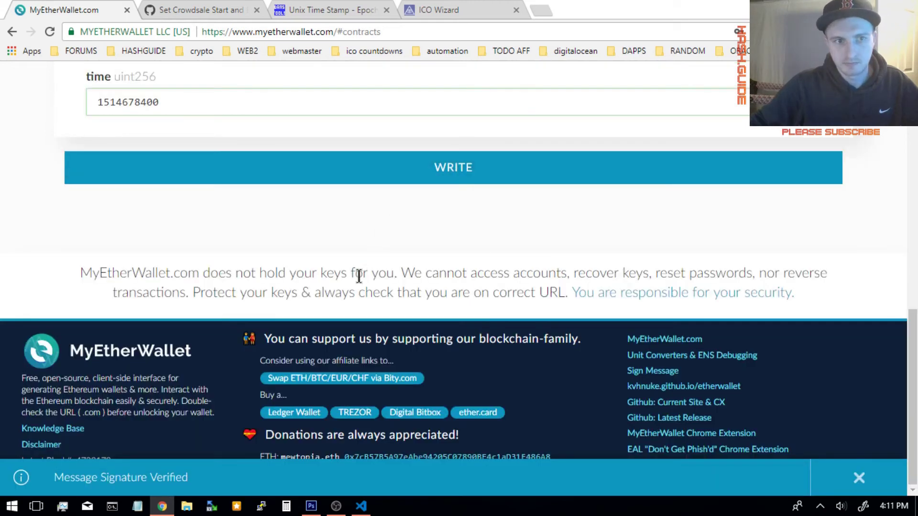
{"action": "scroll", "coordinate": [358, 273], "scroll_direction": "up", "scroll_amount": 4}
{"action": "left_click", "coordinate": [471, 377]}
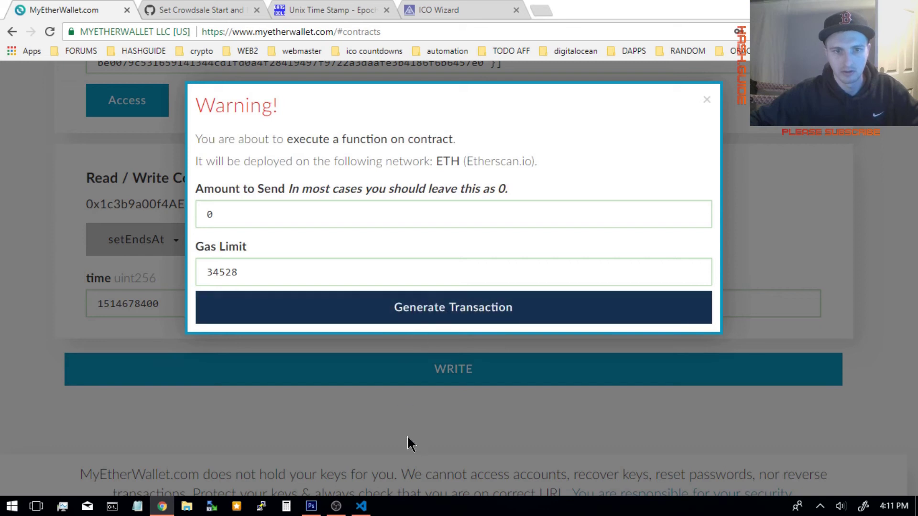
{"action": "left_click", "coordinate": [337, 319]}
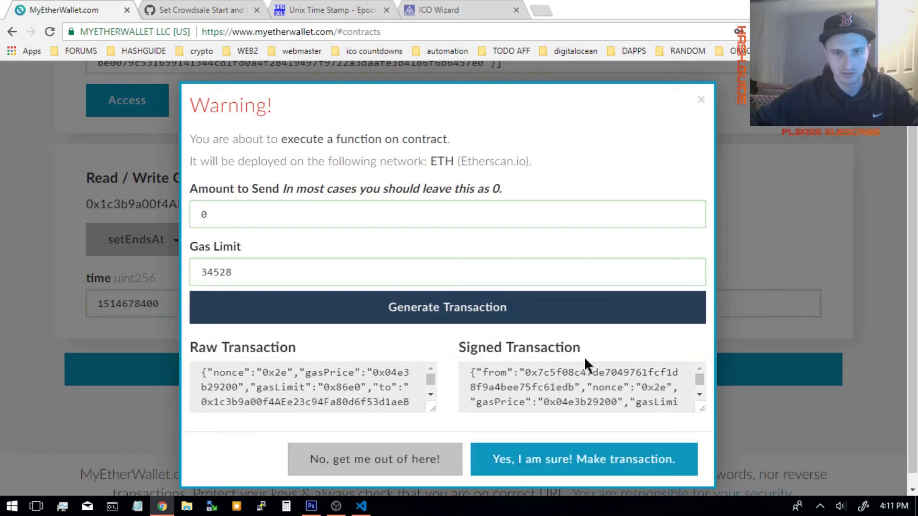
{"action": "scroll", "coordinate": [616, 377], "scroll_direction": "down", "scroll_amount": 5}
{"action": "scroll", "coordinate": [746, 414], "scroll_direction": "down", "scroll_amount": 1}
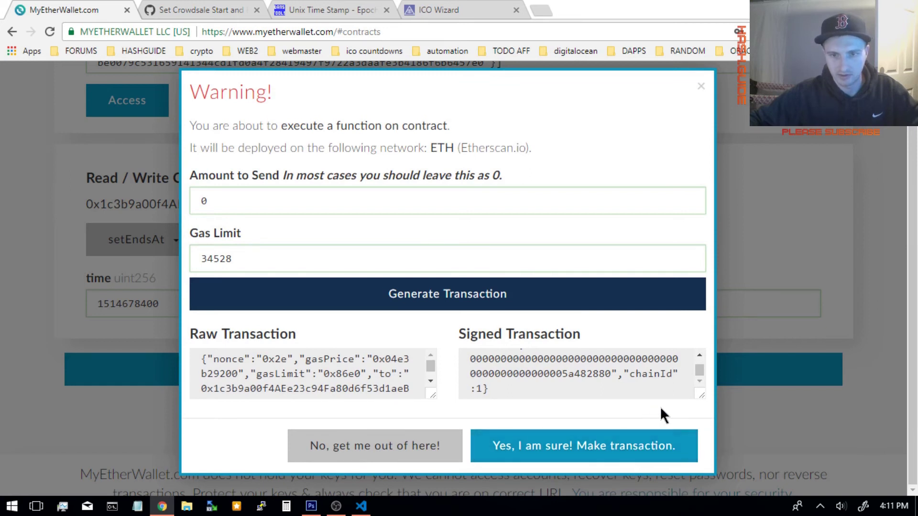
{"action": "scroll", "coordinate": [645, 389], "scroll_direction": "up", "scroll_amount": 2}
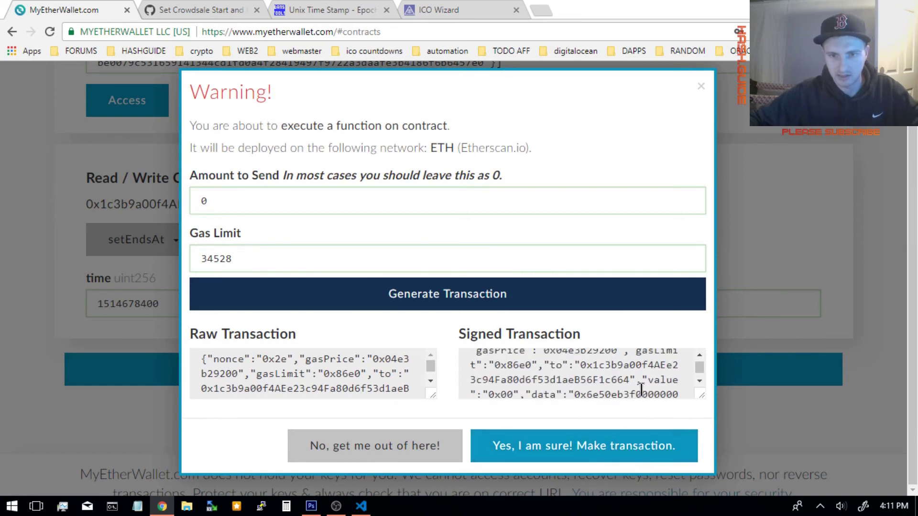
{"action": "scroll", "coordinate": [636, 385], "scroll_direction": "down", "scroll_amount": 1}
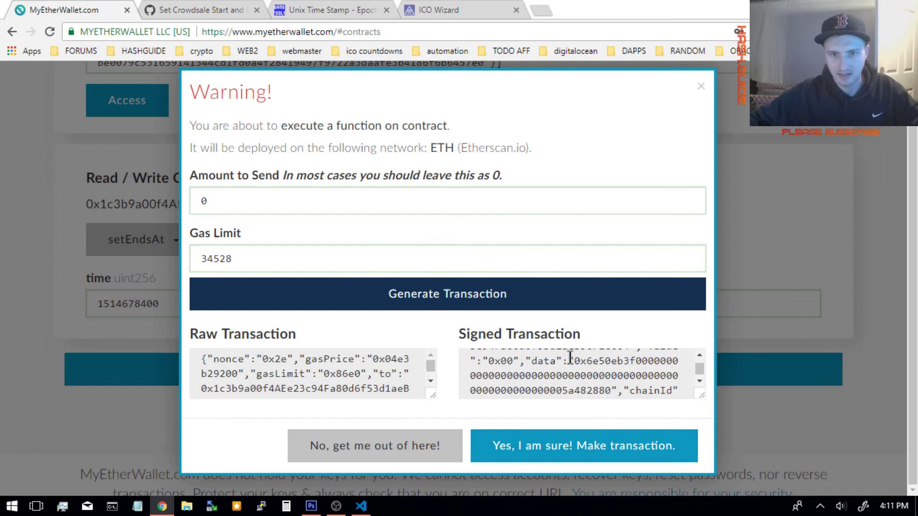
{"action": "left_click_drag", "start_coordinate": [574, 360], "coordinate": [592, 385]}
{"action": "scroll", "coordinate": [590, 380], "scroll_direction": "down", "scroll_amount": 3}
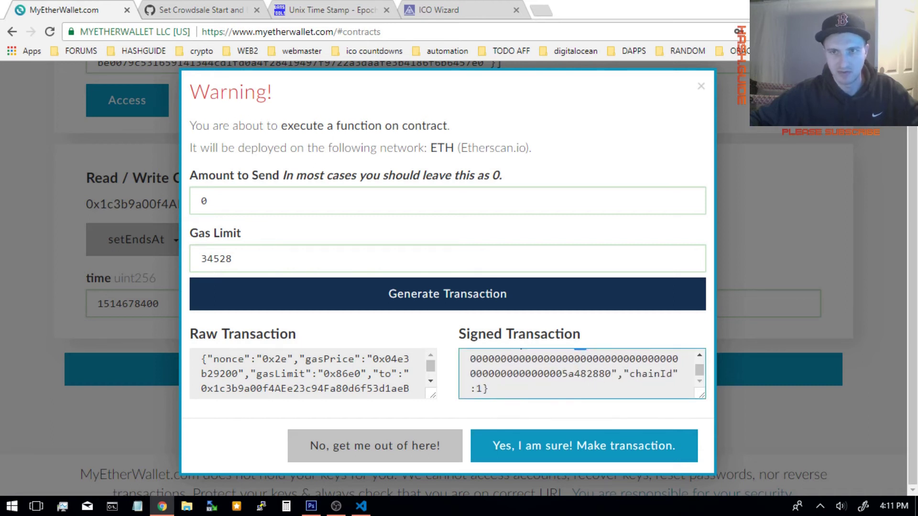
{"action": "left_click", "coordinate": [738, 31]}
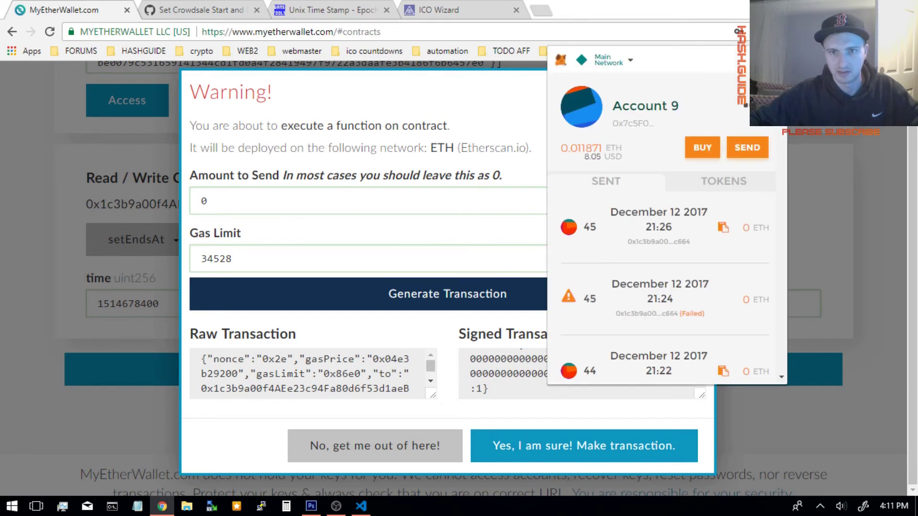
{"action": "left_click", "coordinate": [750, 148]}
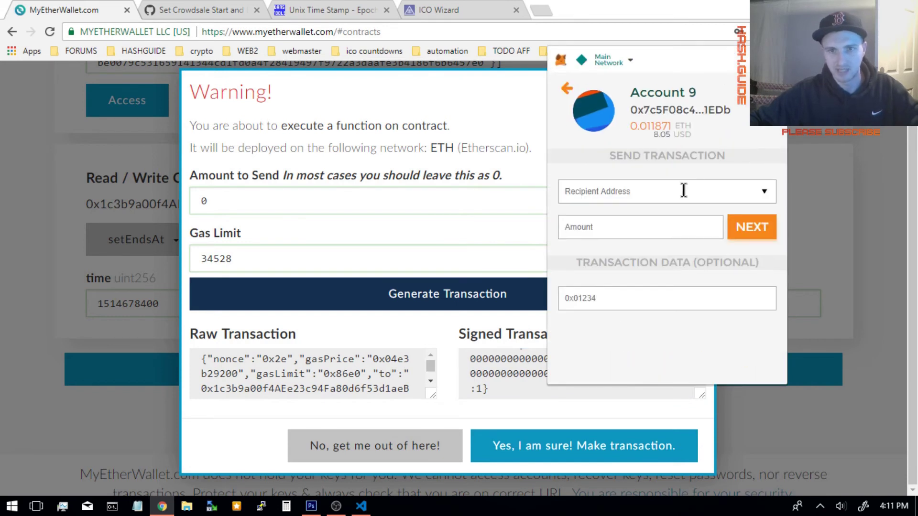
{"action": "left_click", "coordinate": [648, 304]}
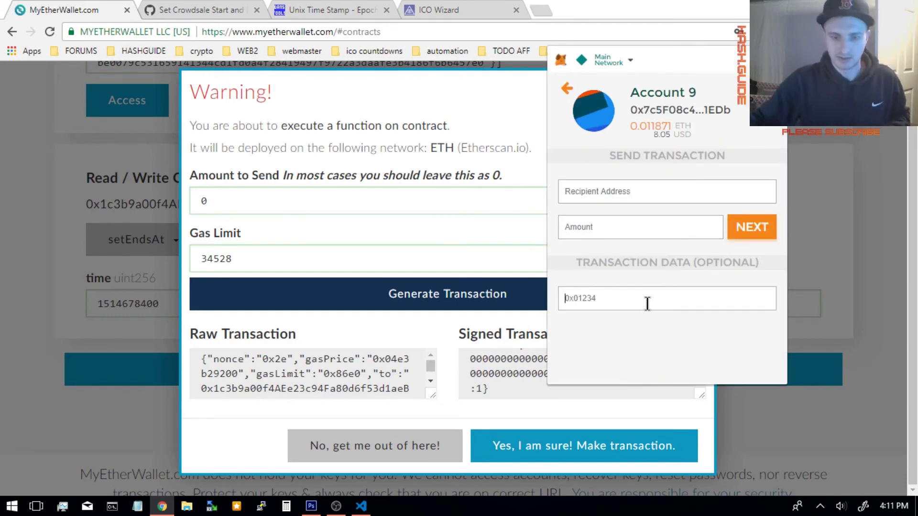
{"action": "type", "text": "0xa"}
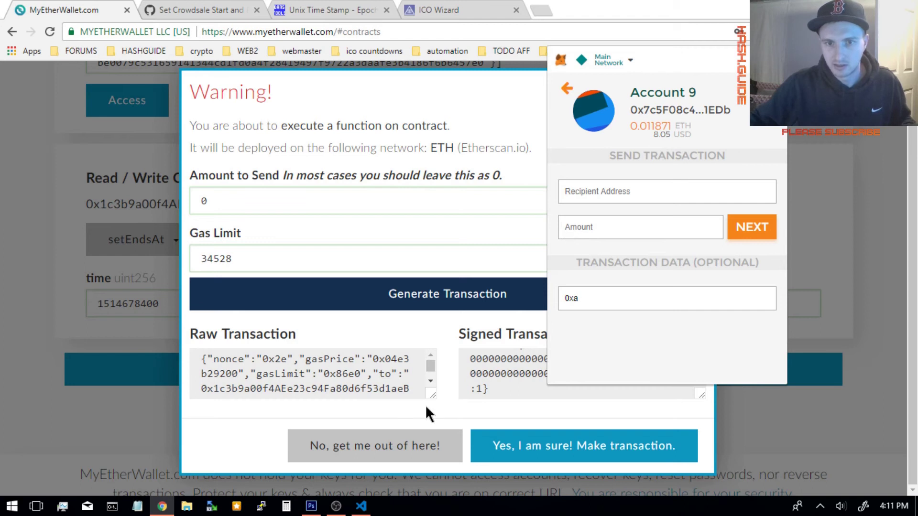
{"action": "left_click", "coordinate": [493, 378]}
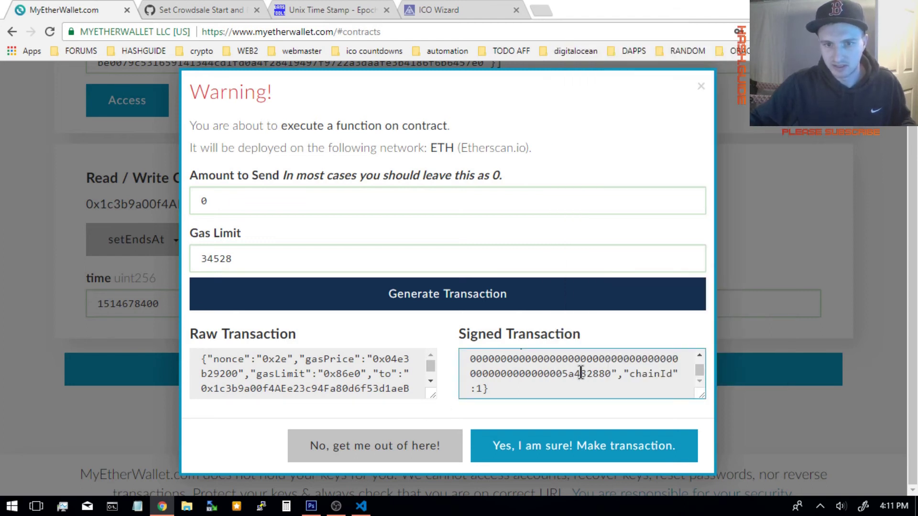
{"action": "left_click_drag", "start_coordinate": [614, 374], "coordinate": [560, 377]}
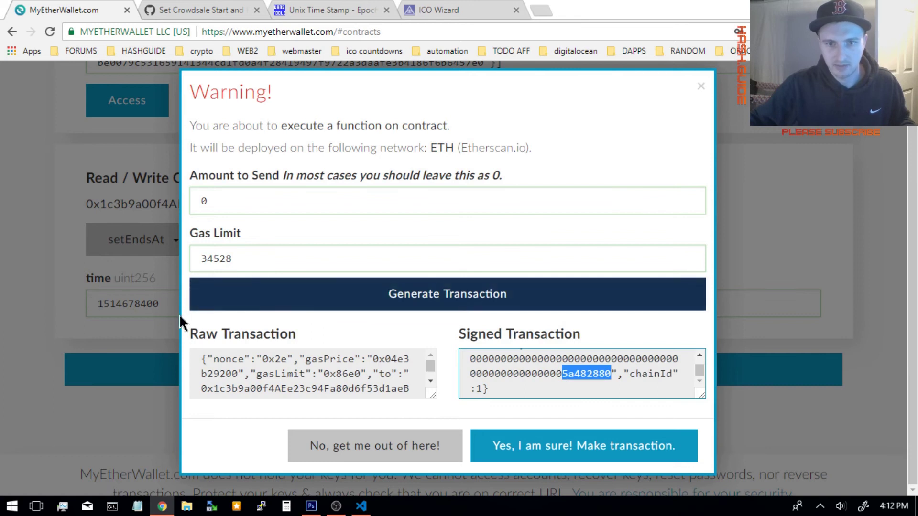
{"action": "left_click", "coordinate": [699, 355]}
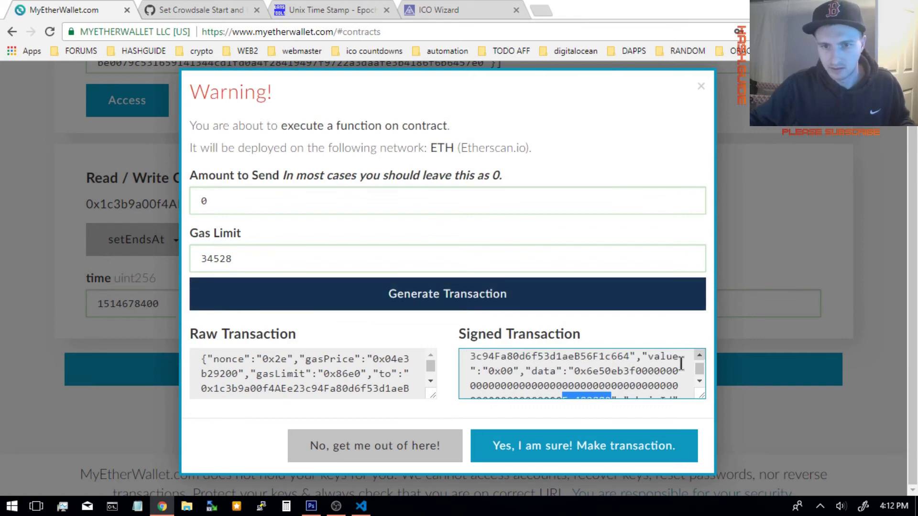
{"action": "left_click_drag", "start_coordinate": [574, 371], "coordinate": [628, 366]}
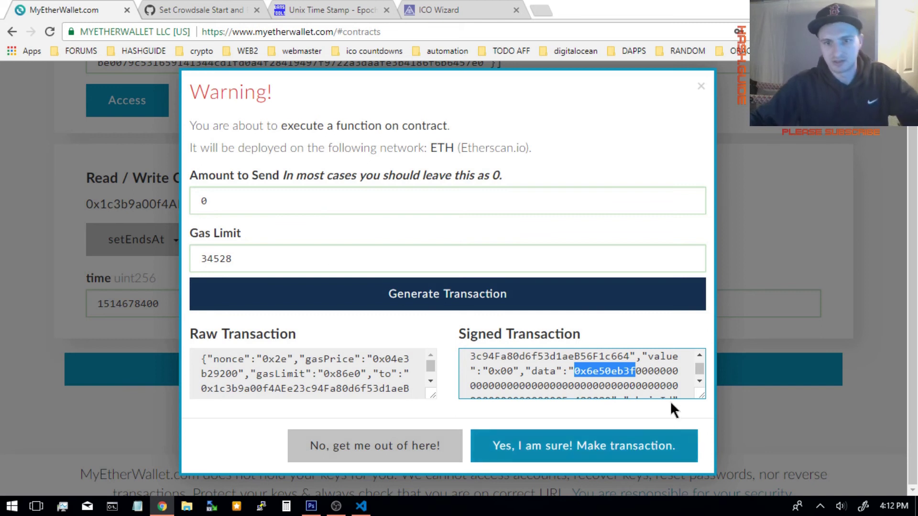
{"action": "left_click", "coordinate": [545, 446]}
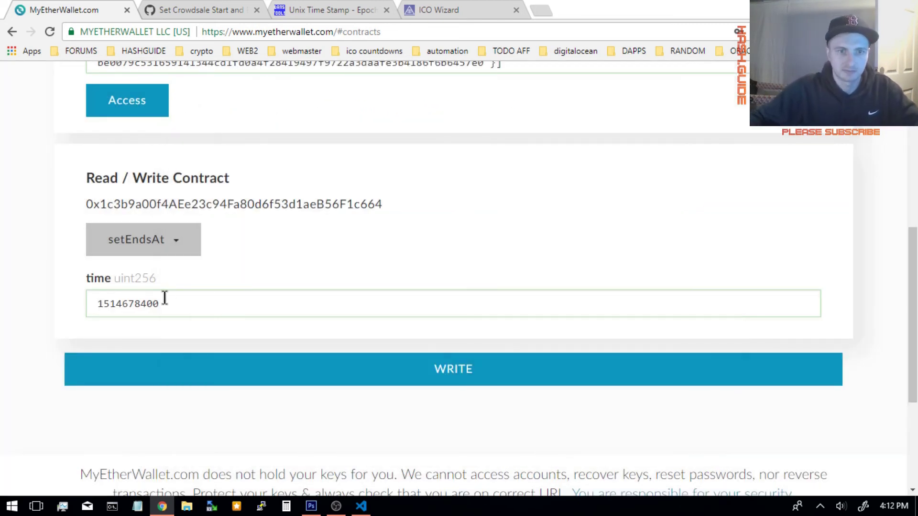
Step: Confirm the setEndsAt transaction, submit it in MetaMask, then view the ICO Wizard page
{"action": "scroll", "coordinate": [84, 321], "scroll_direction": "up", "scroll_amount": 5}
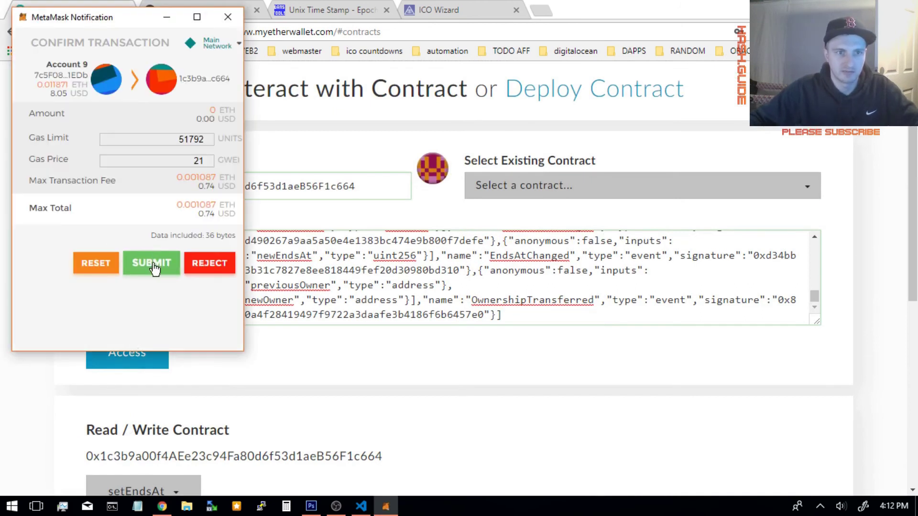
{"action": "left_click", "coordinate": [137, 266]}
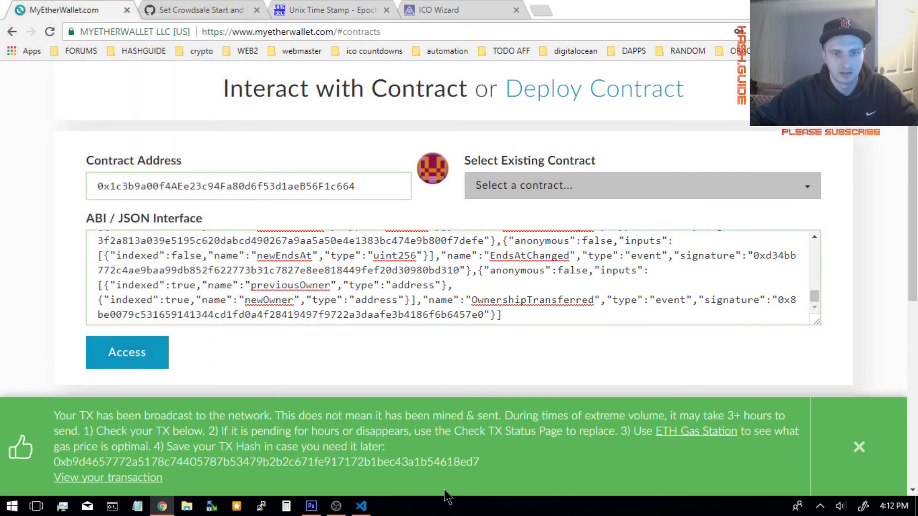
{"action": "left_click", "coordinate": [464, 8]}
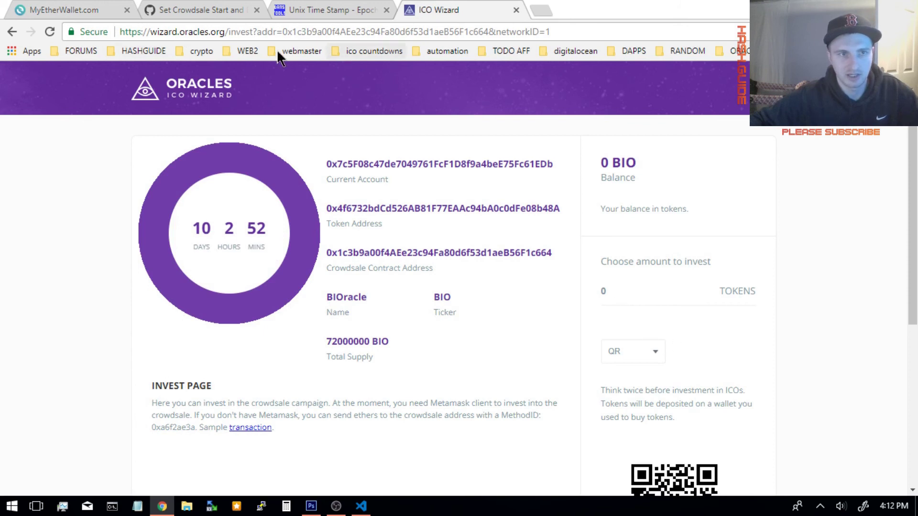
Step: Go back to the 'Set Crowdsale Start and End Time' wiki page and scroll down its guide list
{"action": "left_click", "coordinate": [184, 10]}
{"action": "scroll", "coordinate": [522, 176], "scroll_direction": "down", "scroll_amount": 5}
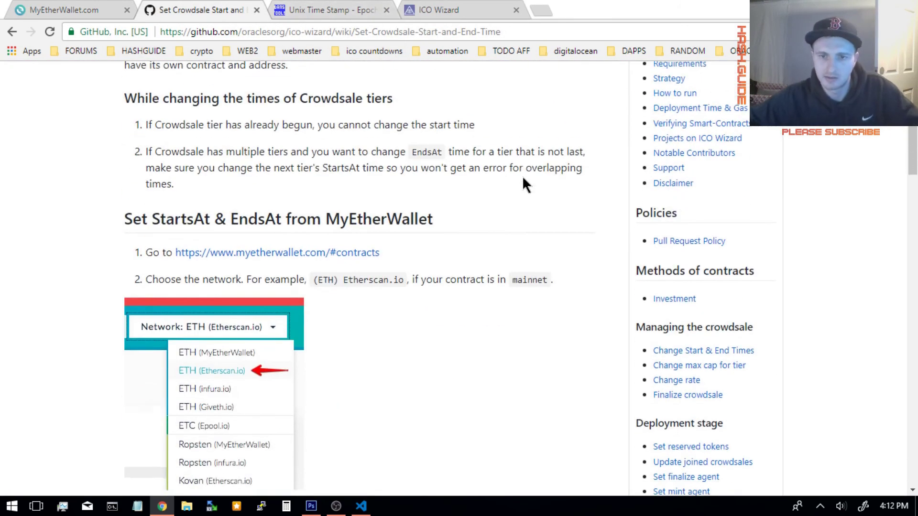
{"action": "scroll", "coordinate": [524, 182], "scroll_direction": "down", "scroll_amount": 4}
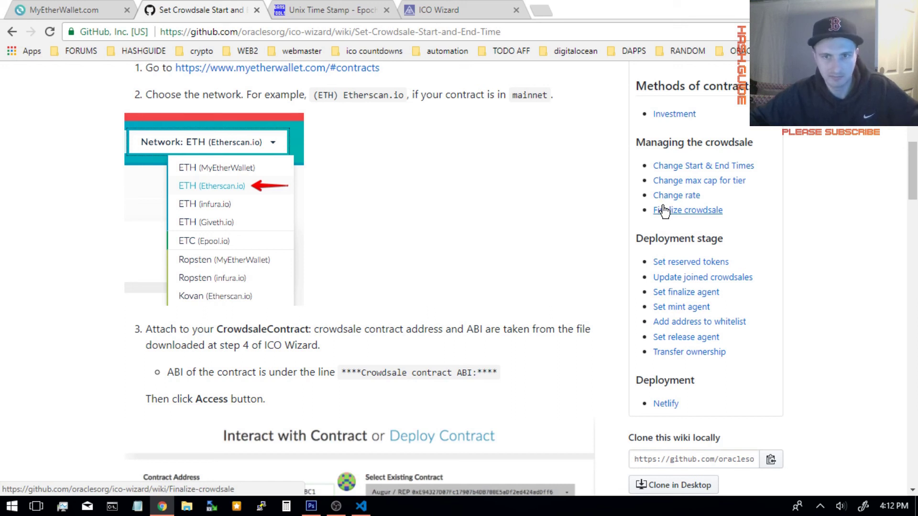
Step: Read through the 'Finalize crowdsale' wiki guide, then return to the ICO Wizard invest page
{"action": "left_click", "coordinate": [695, 211]}
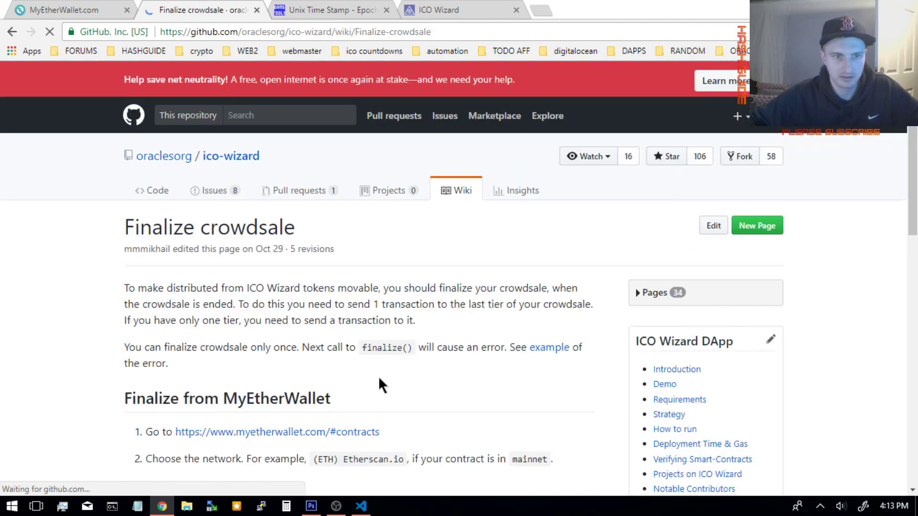
{"action": "scroll", "coordinate": [377, 377], "scroll_direction": "down", "scroll_amount": 5}
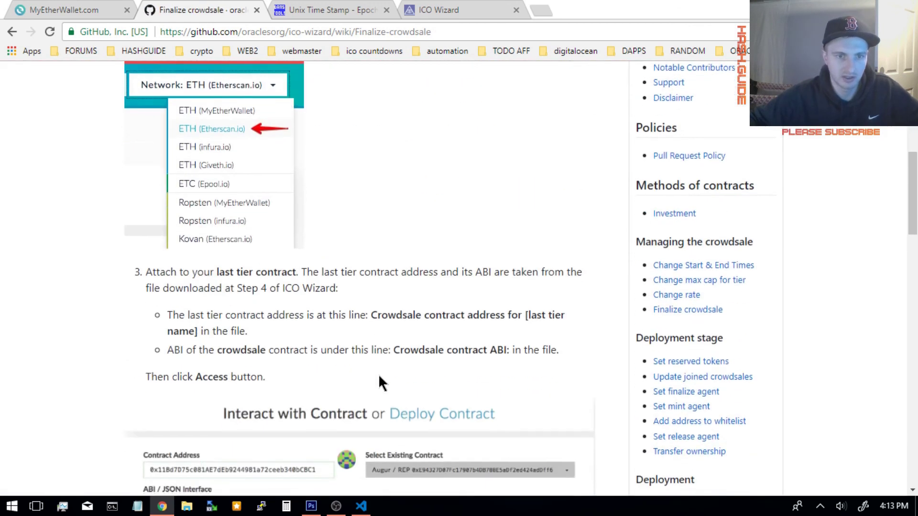
{"action": "scroll", "coordinate": [379, 377], "scroll_direction": "down", "scroll_amount": 5}
{"action": "scroll", "coordinate": [334, 364], "scroll_direction": "down", "scroll_amount": 9}
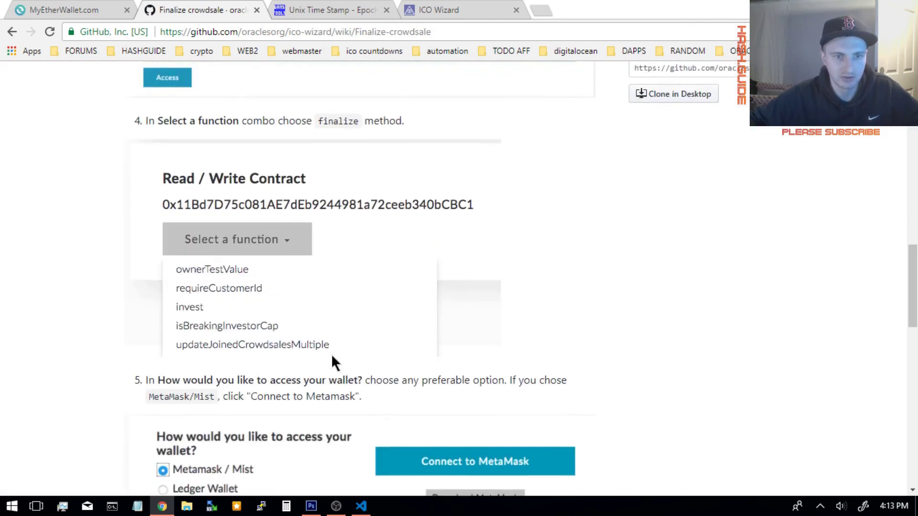
{"action": "scroll", "coordinate": [334, 351], "scroll_direction": "up", "scroll_amount": 10}
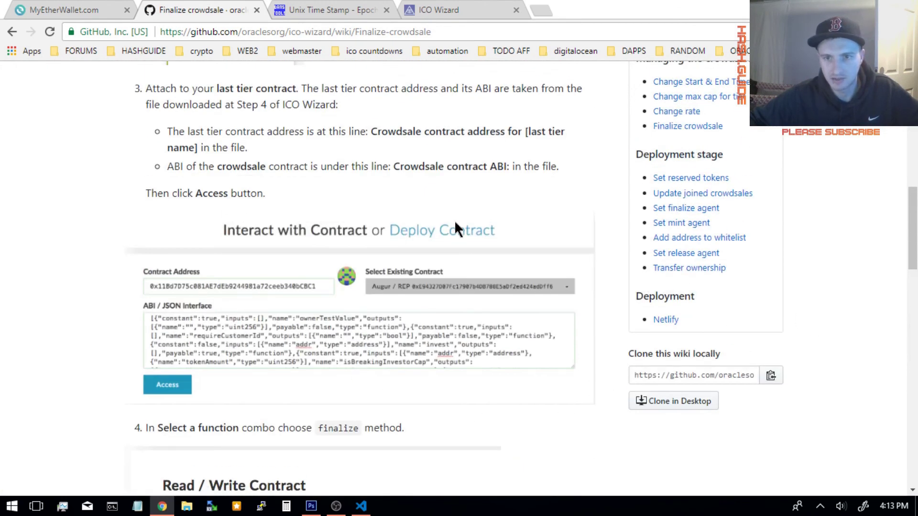
{"action": "scroll", "coordinate": [707, 115], "scroll_direction": "up", "scroll_amount": 2}
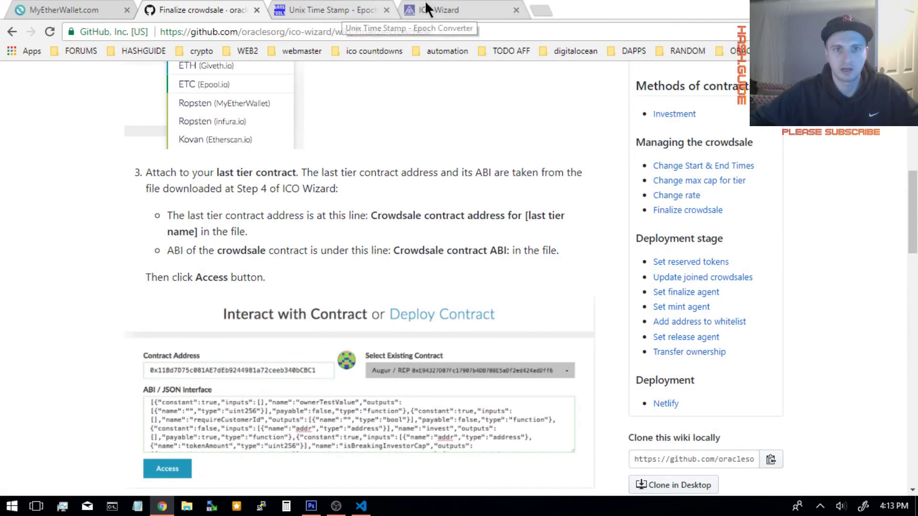
{"action": "left_click", "coordinate": [438, 10]}
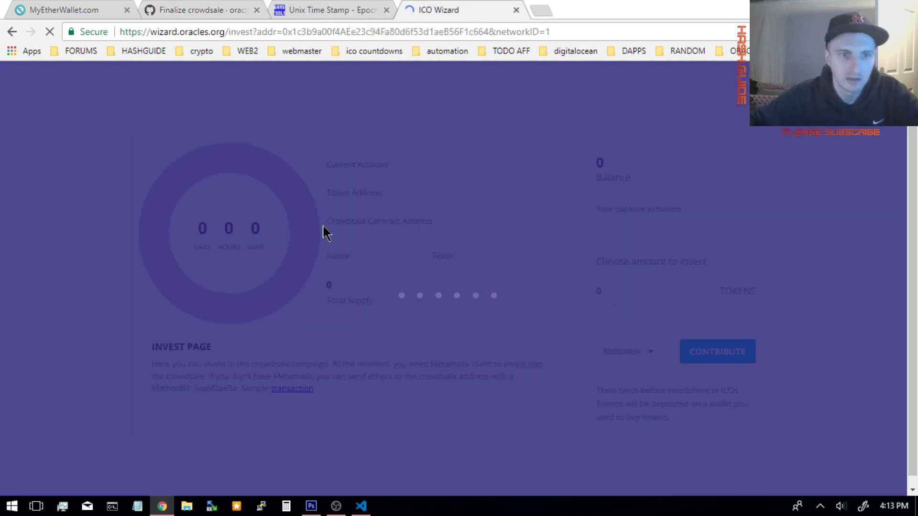